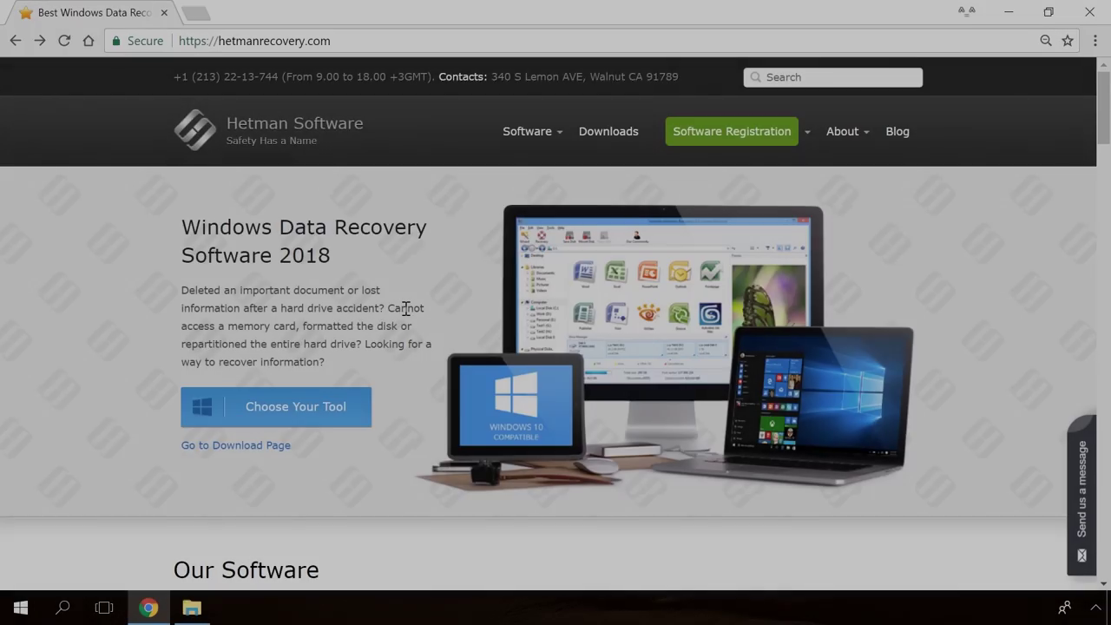
Go to Partition Recovery under Our Software and start its free download.
scroll(405, 308, "down", 3)
scroll(406, 308, "down", 15)
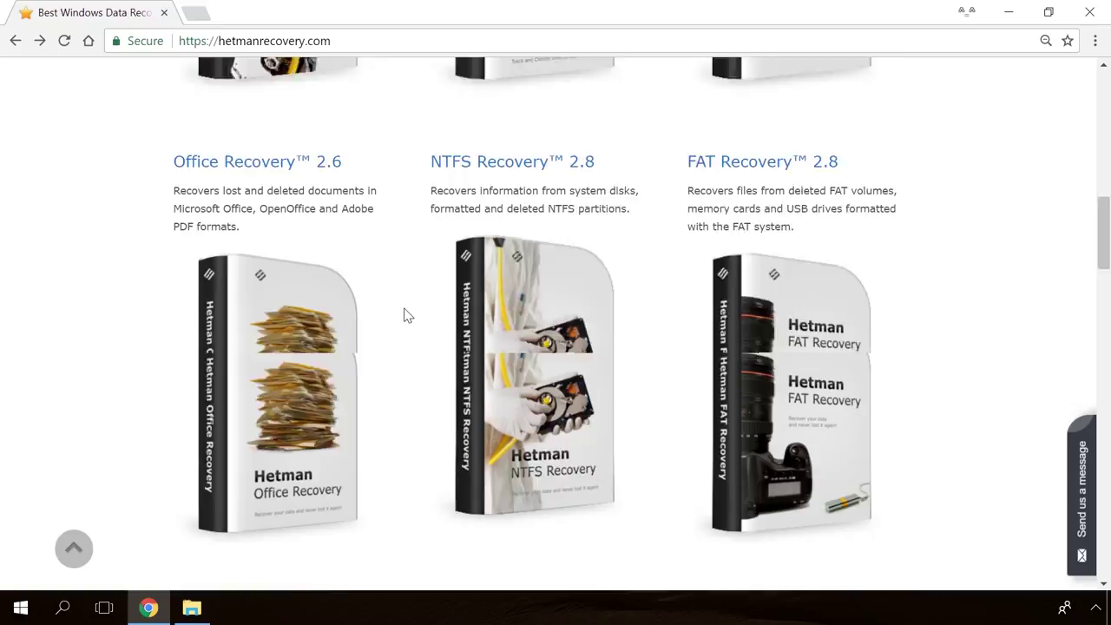
scroll(405, 315, "up", 14)
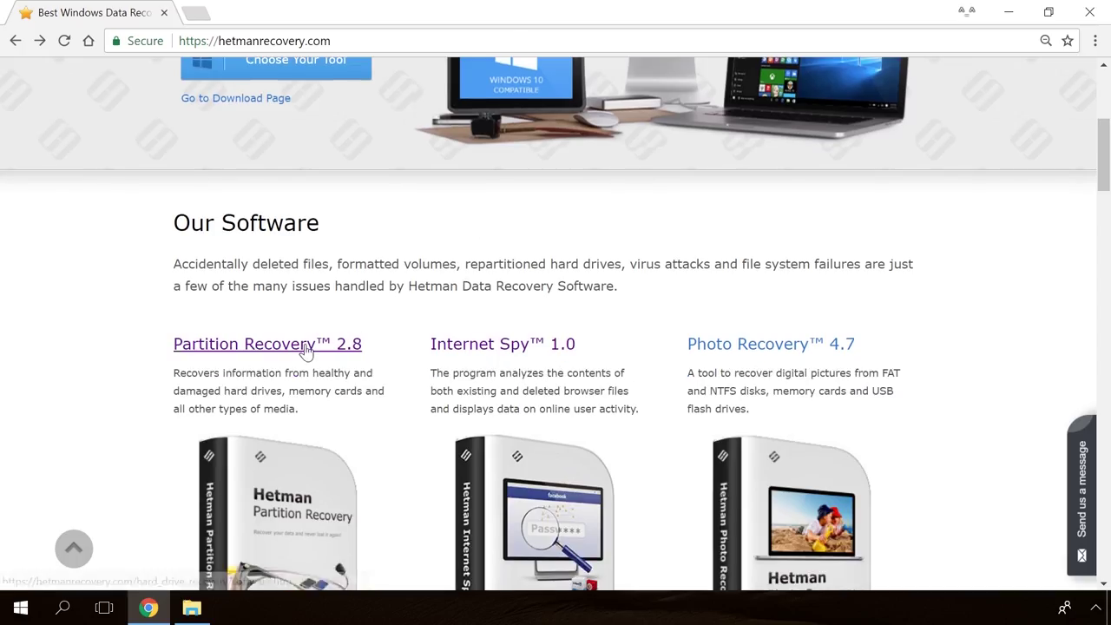
left_click(306, 347)
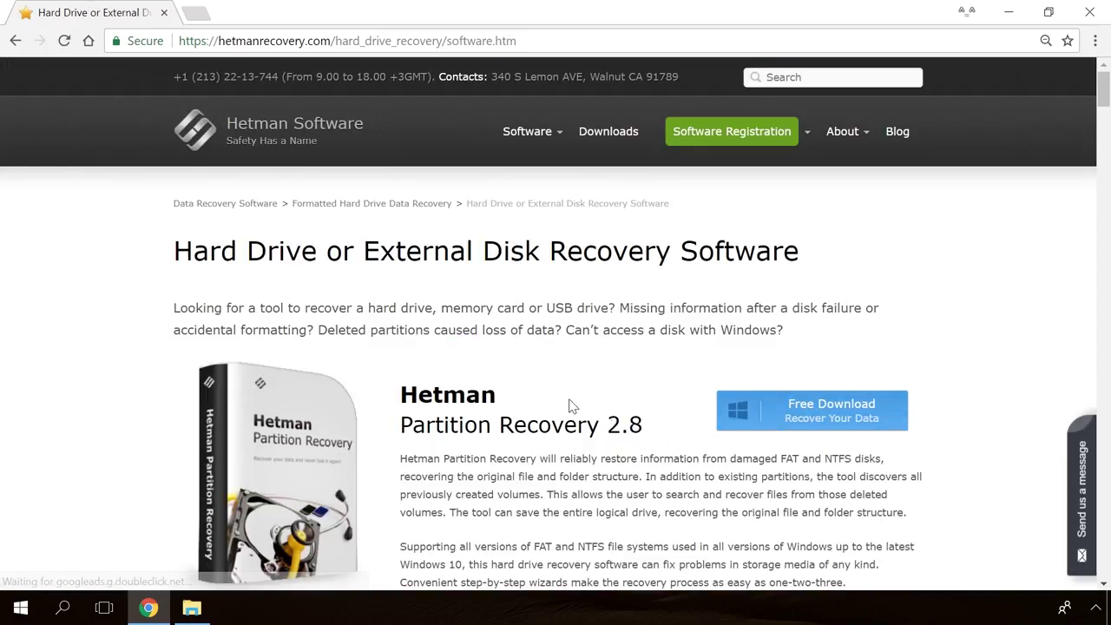
left_click(795, 410)
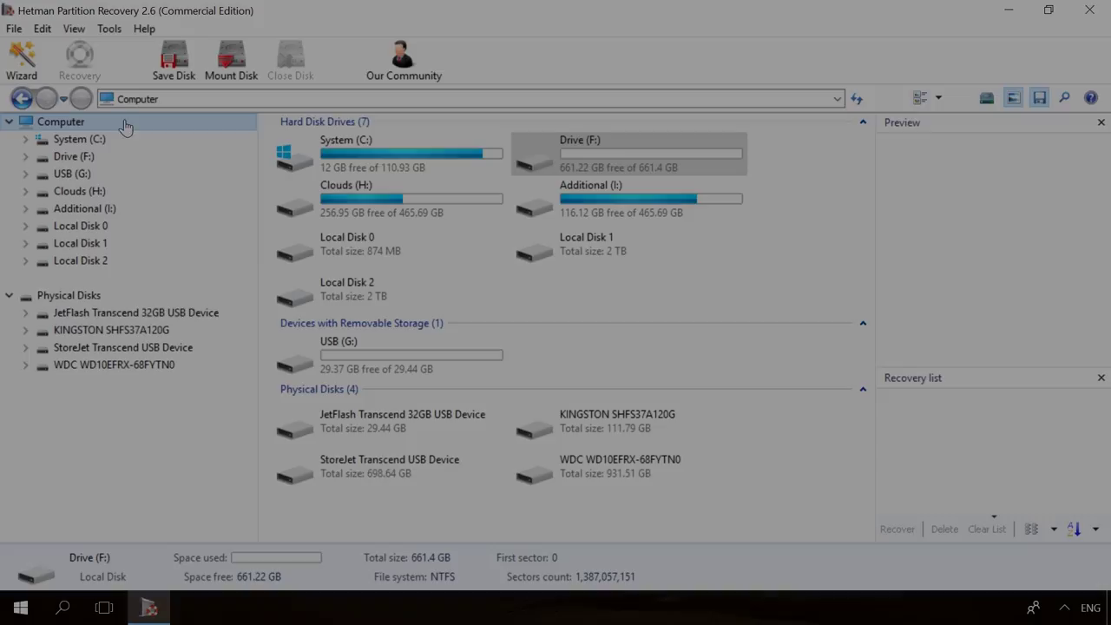
Analyse Drive (F:) in Partition Recovery and recover the deleted video 856071704.mp4.
double_click(87, 156)
left_click(665, 468)
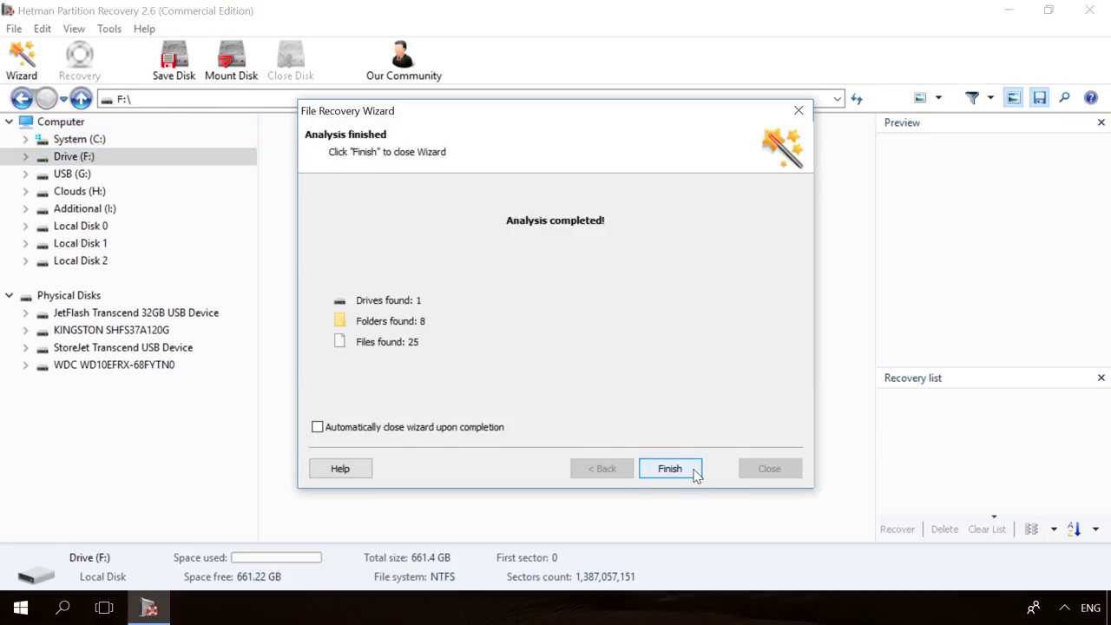
left_click(669, 469)
left_click(703, 143)
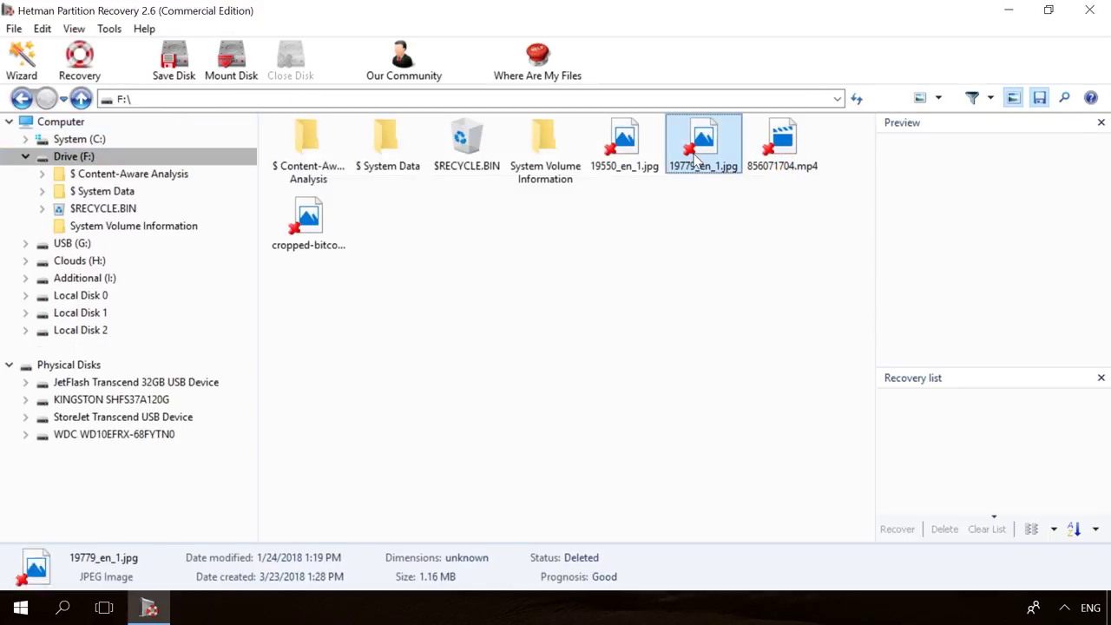
left_click(797, 141)
left_click(79, 60)
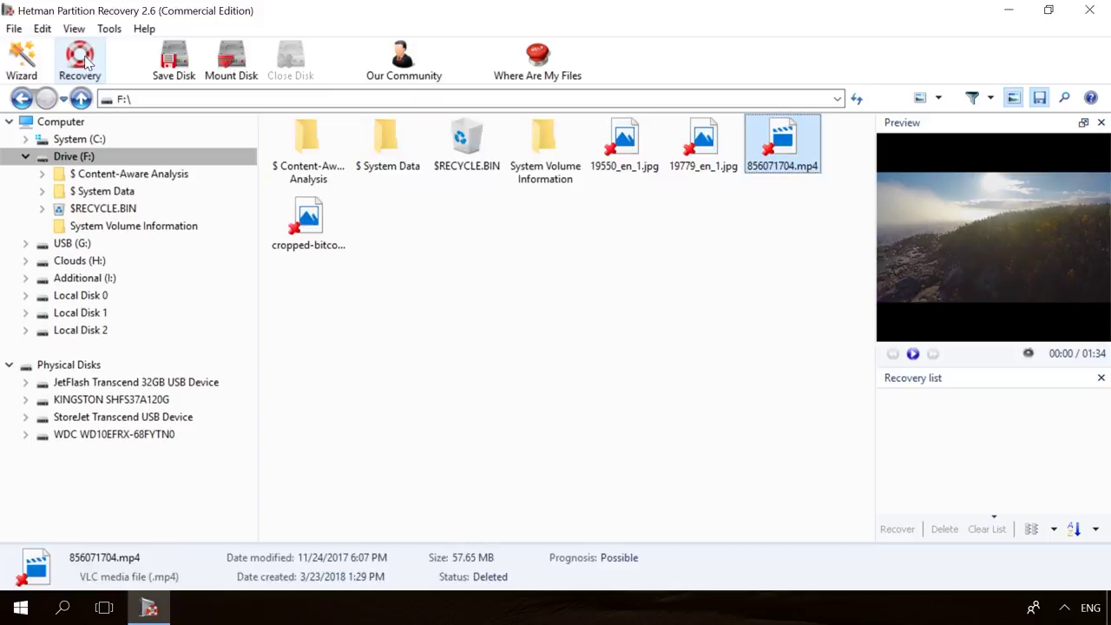
left_click(670, 469)
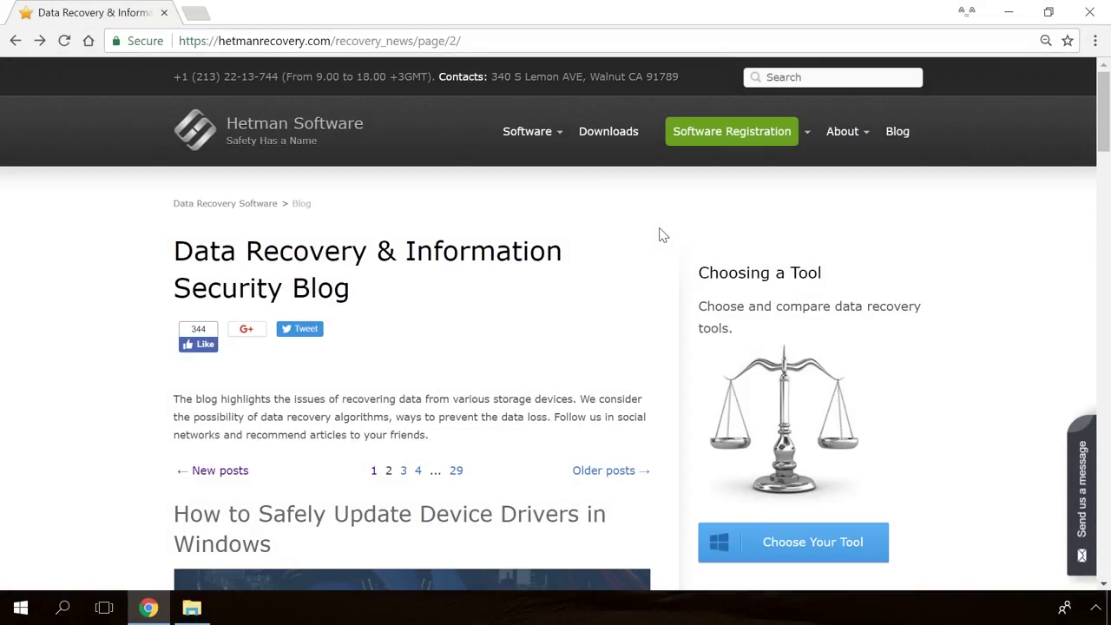
Open the blog post on fixing 'Windows Detected a Hard Disk Problem'.
scroll(660, 235, "down", 15)
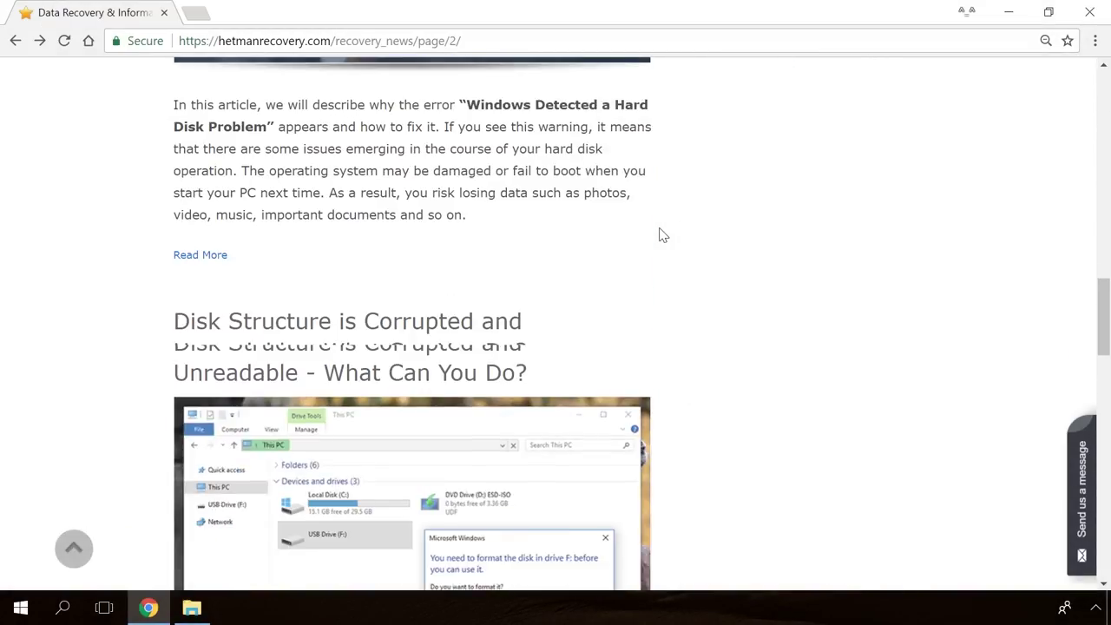
scroll(660, 235, "down", 6)
scroll(660, 234, "up", 7)
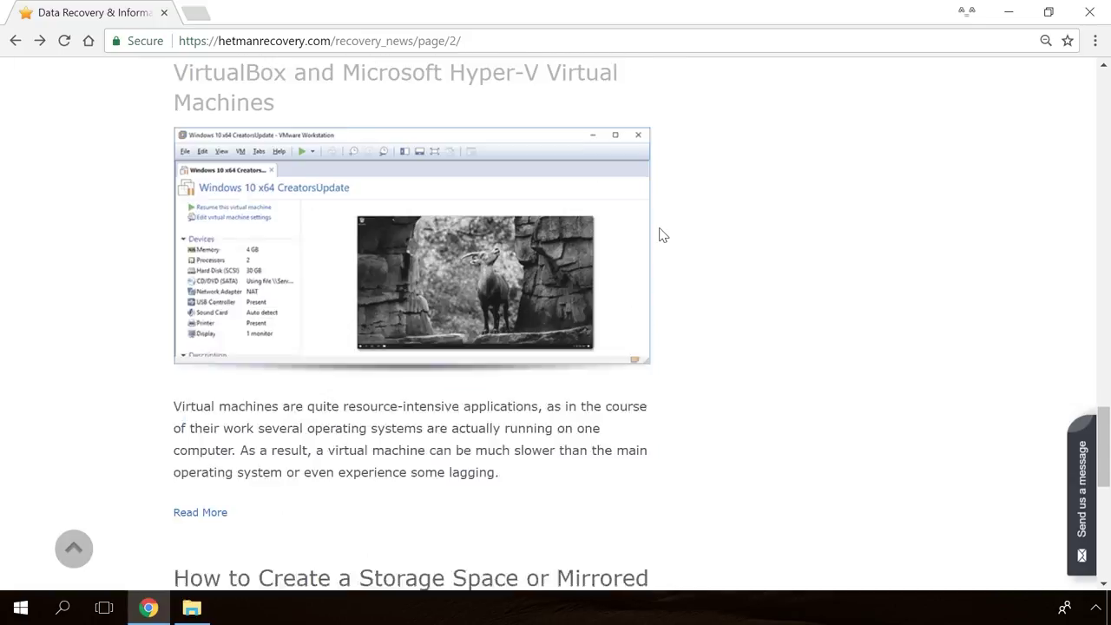
scroll(660, 235, "up", 6)
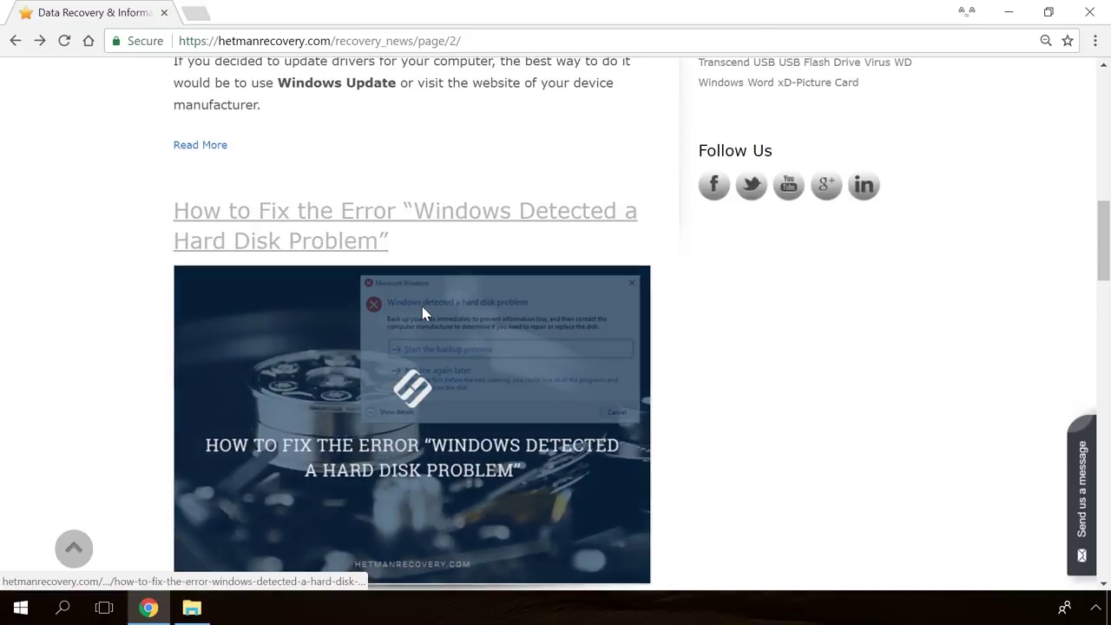
left_click(423, 309)
Start a message reading 'Hello' in the Send us a message form.
scroll(665, 372, "down", 12)
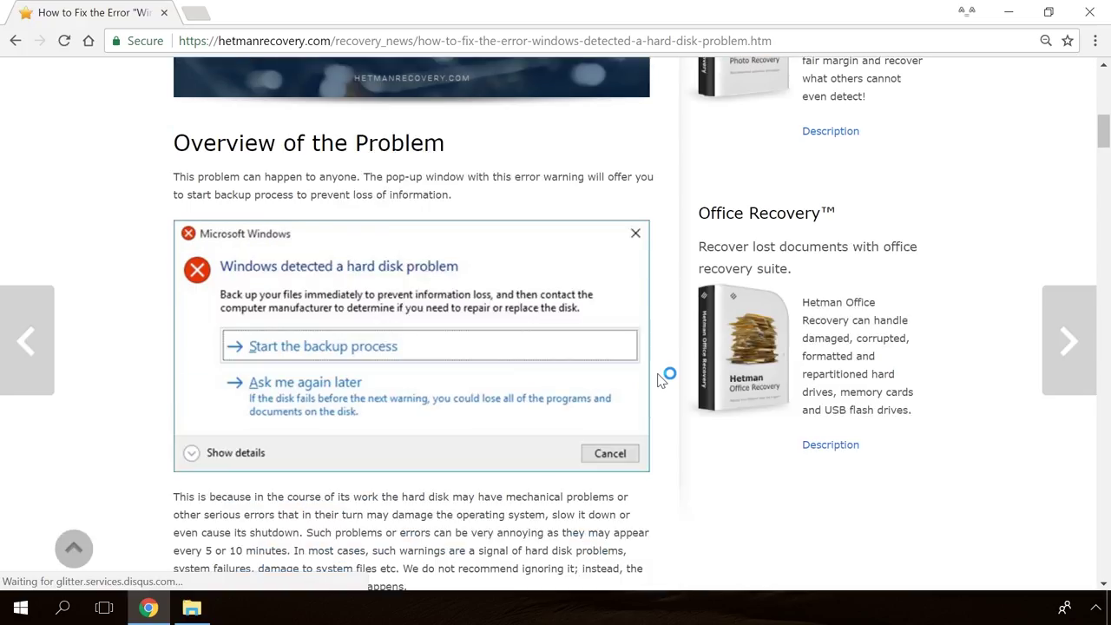
scroll(663, 376, "down", 16)
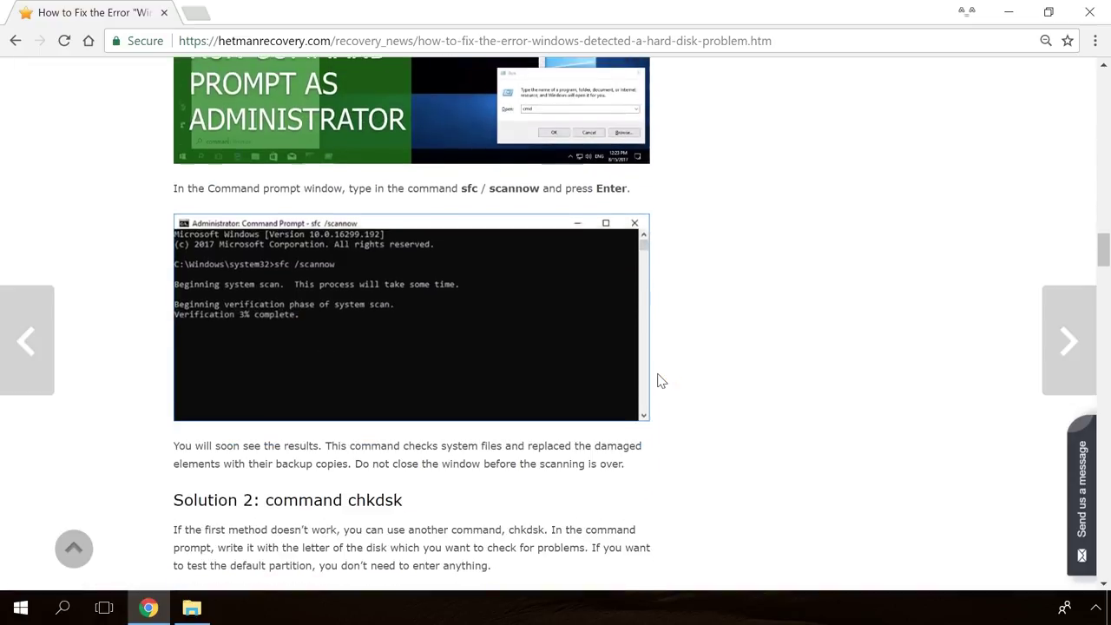
scroll(660, 377, "up", 3)
left_click(1087, 468)
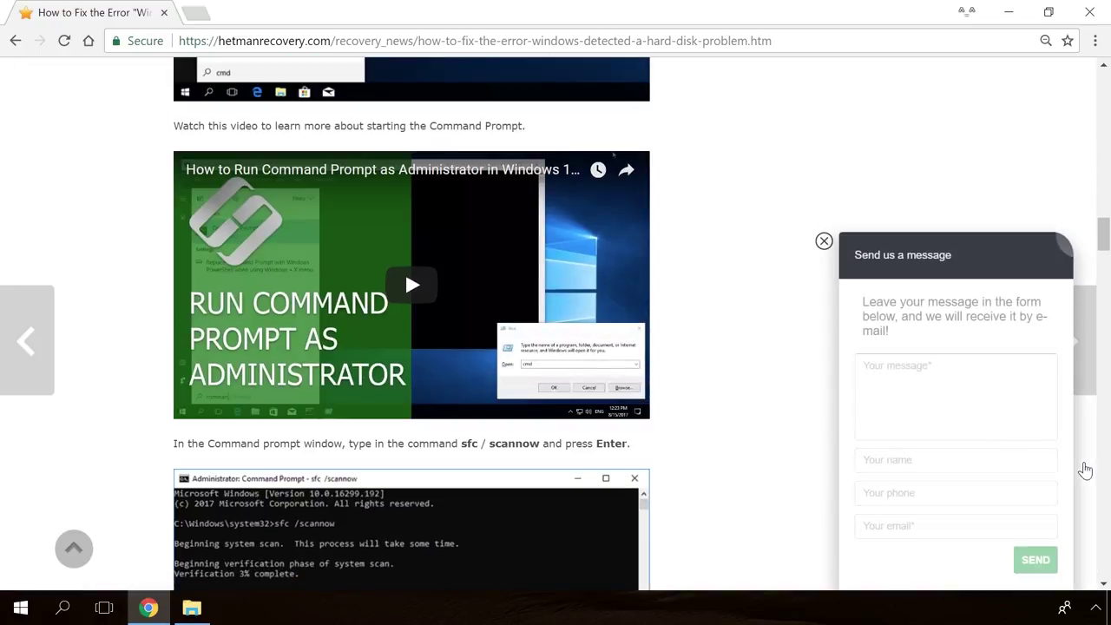
type("Hello")
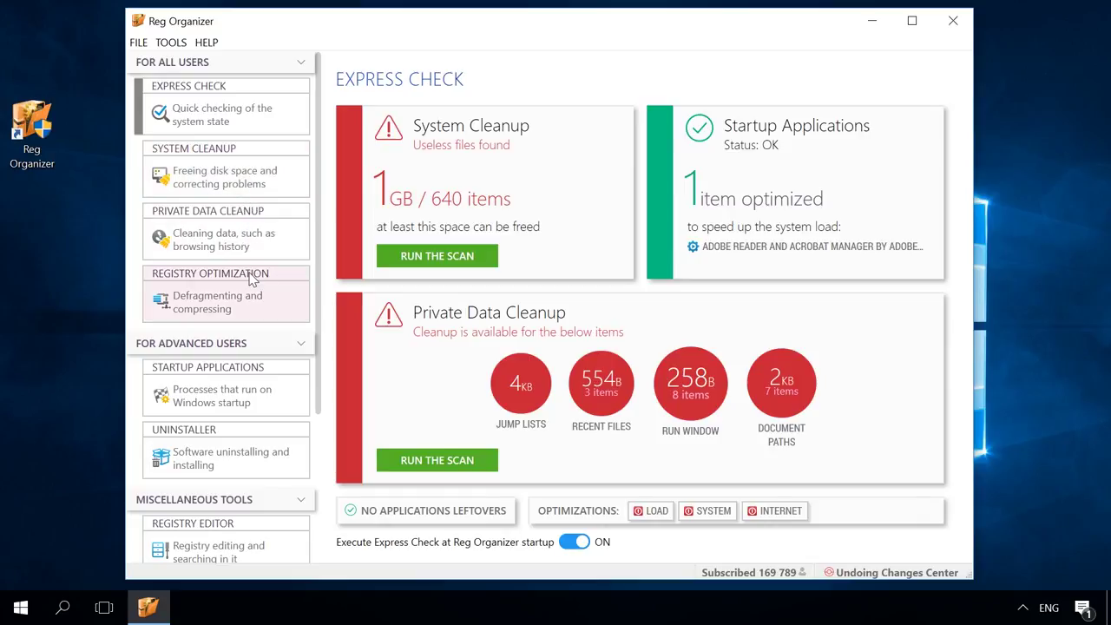
Scroll the Express Check page down to the private data cleanup items.
scroll(249, 276, "down", 3)
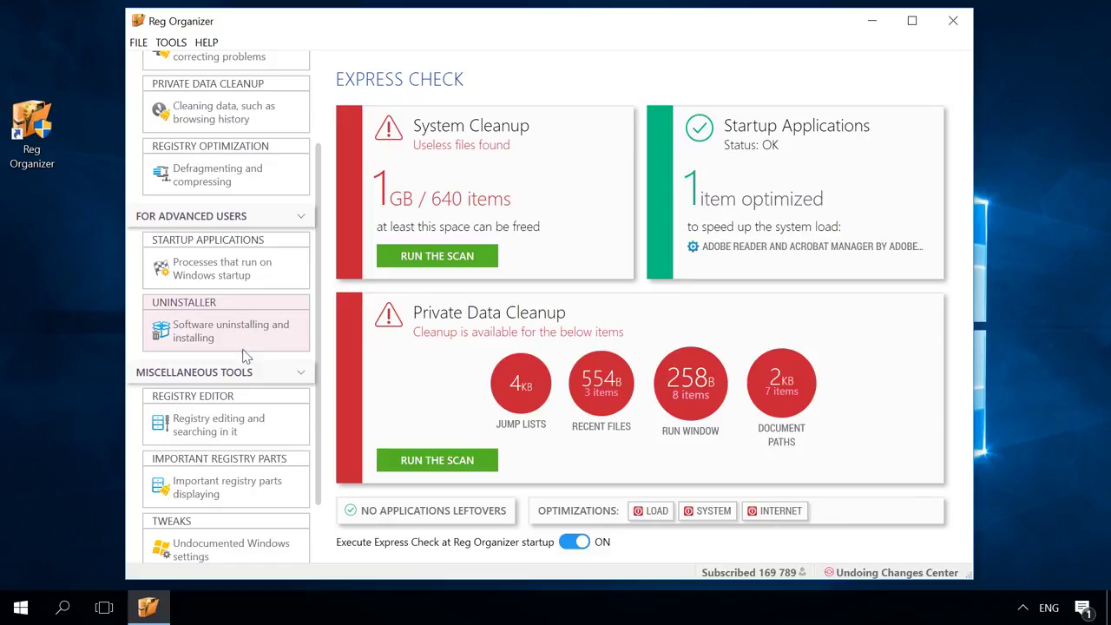
scroll(254, 379, "down", 2)
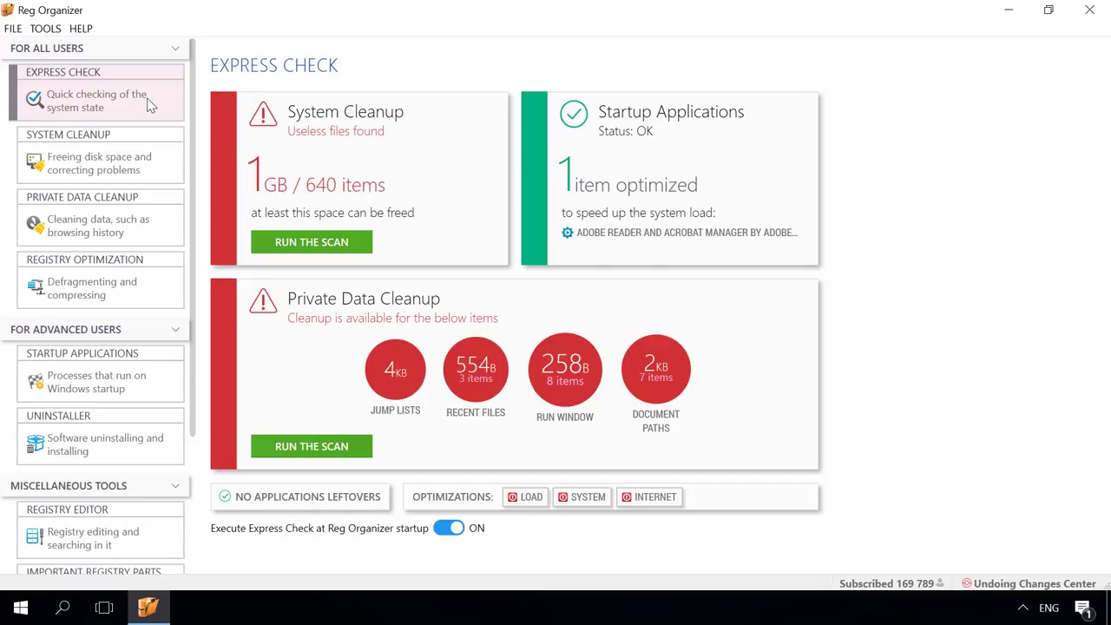
Run Express Check again for an updated system-state report.
left_click(148, 104)
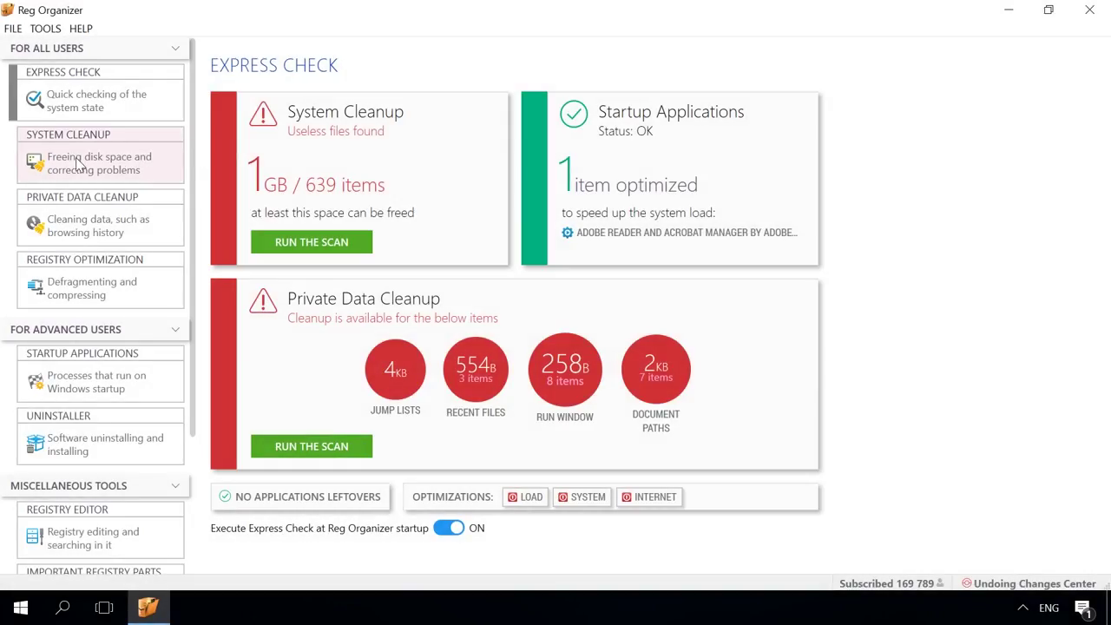
Scan with System Cleanup and remove the junk found, freeing 1,2 GB.
left_click(66, 159)
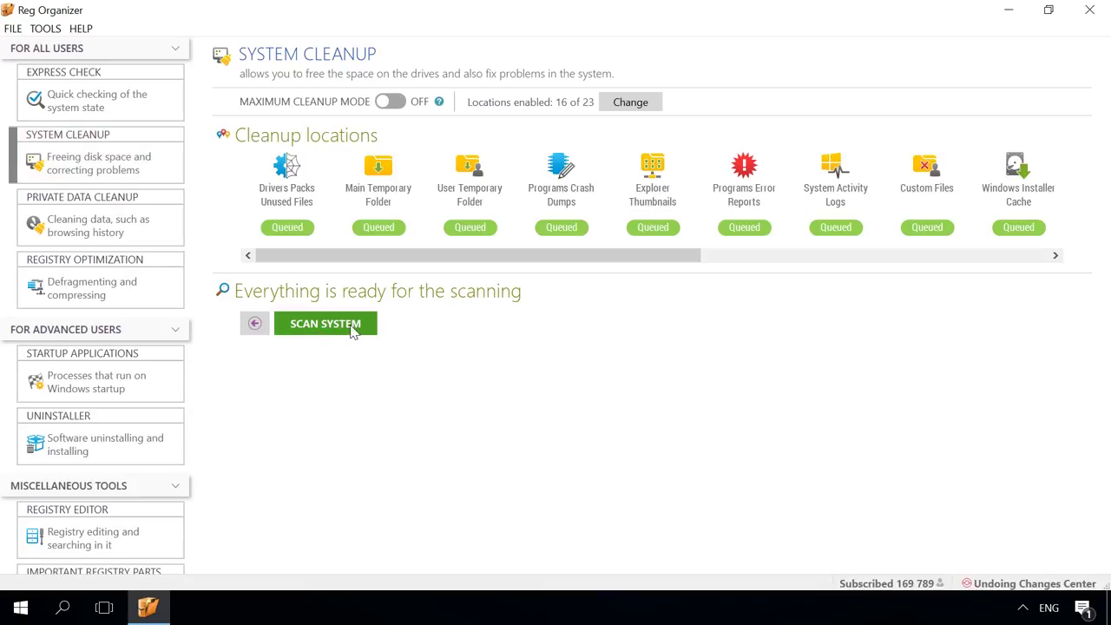
left_click(321, 326)
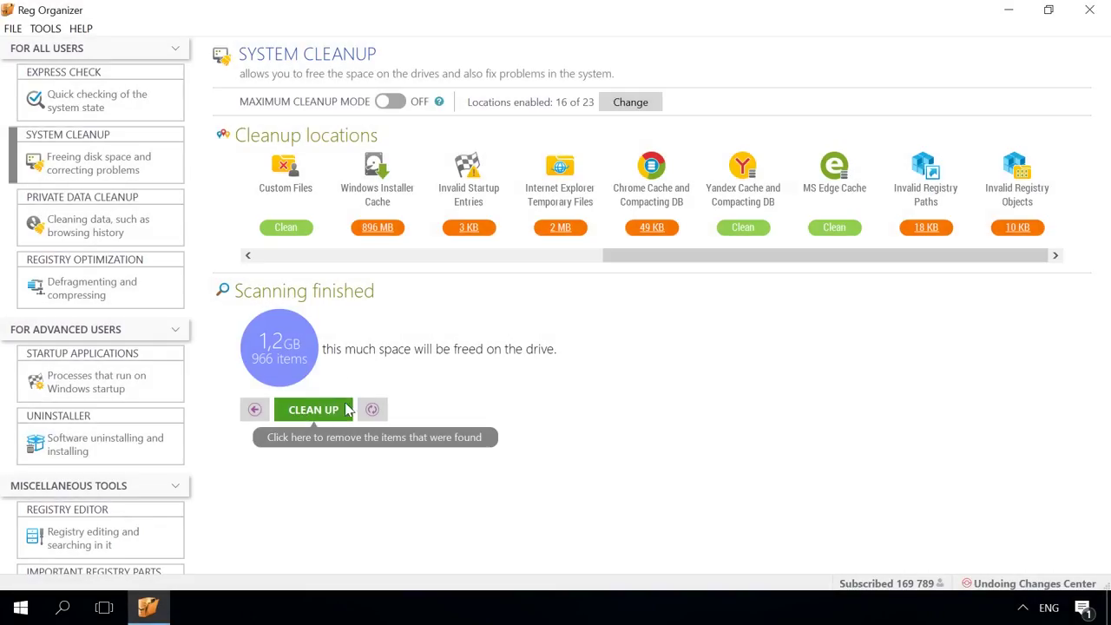
left_click(309, 408)
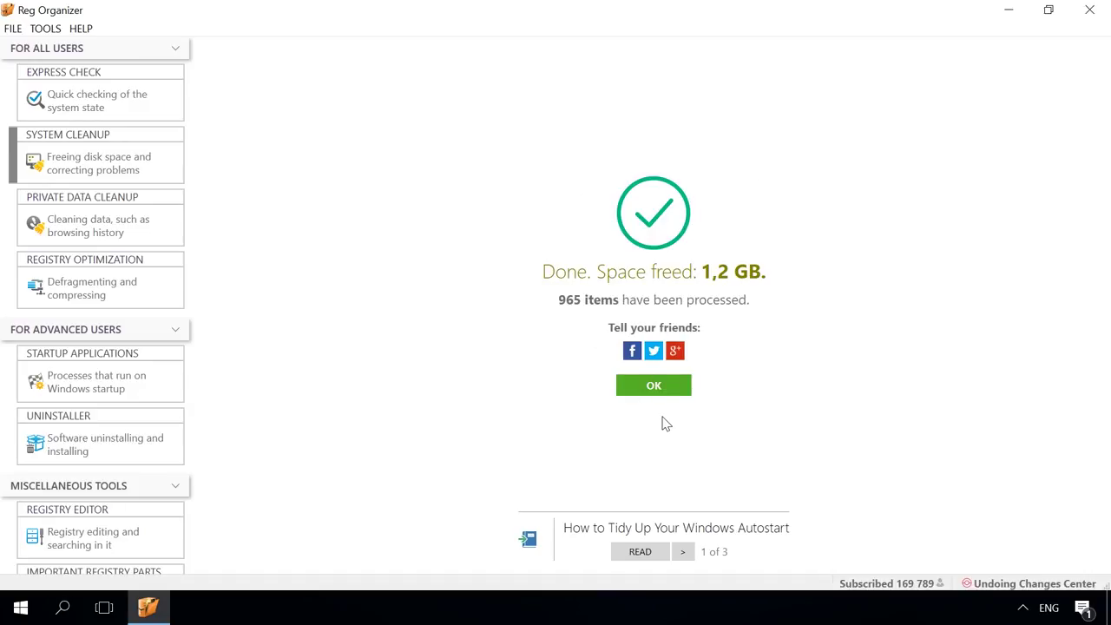
Close the cleanup Done summary to get back to Express Check.
left_click(662, 387)
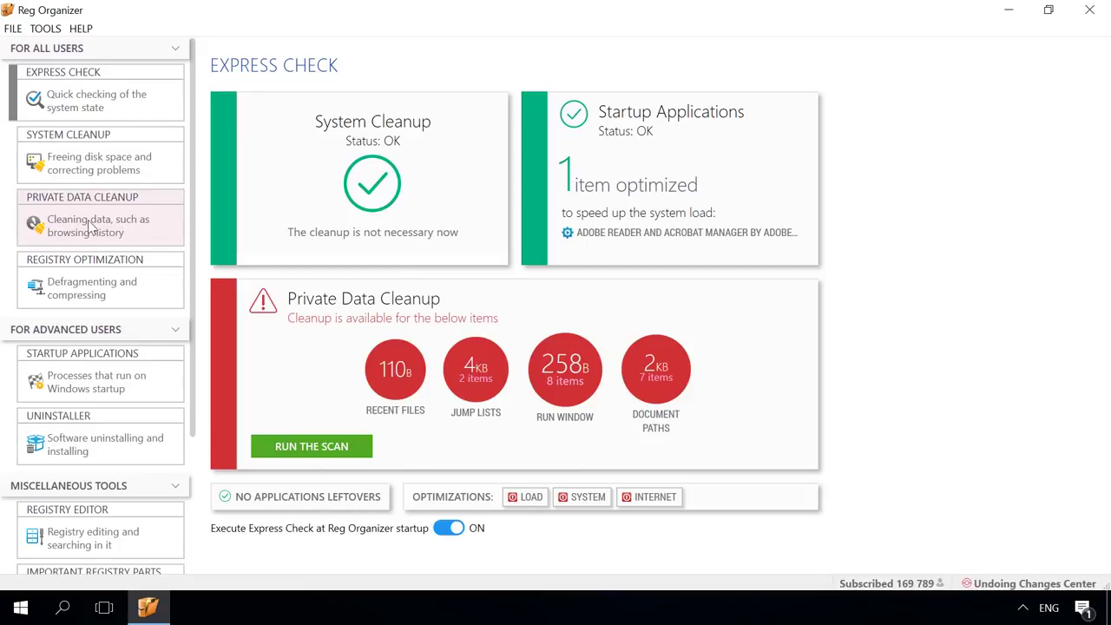
Run Private Data Cleanup with Chrome Cookies and Sites Data included.
left_click(87, 225)
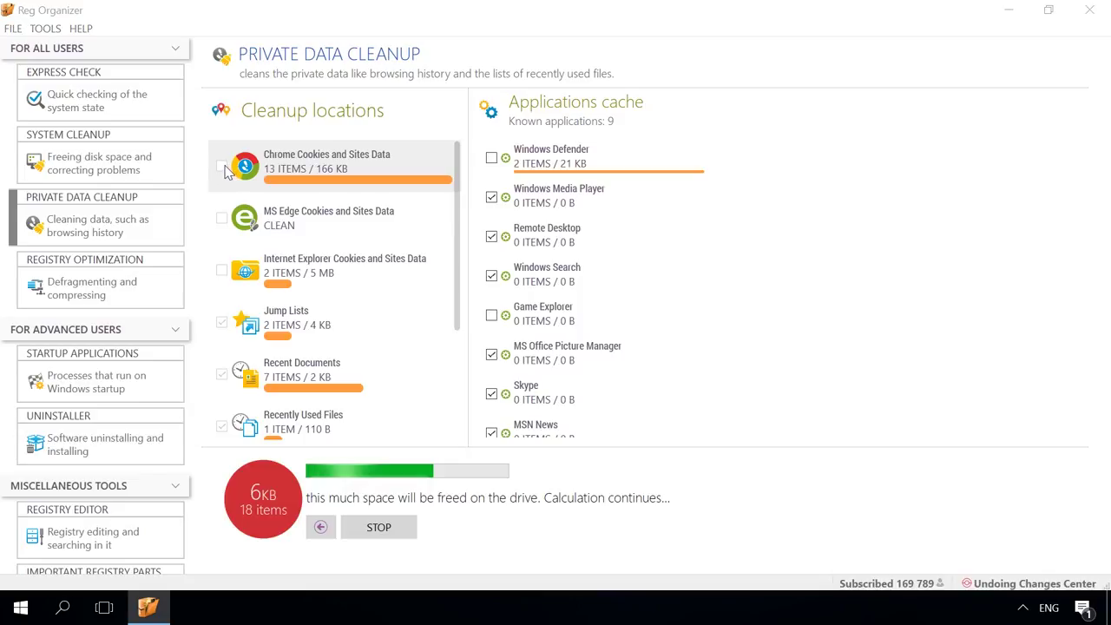
left_click(223, 168)
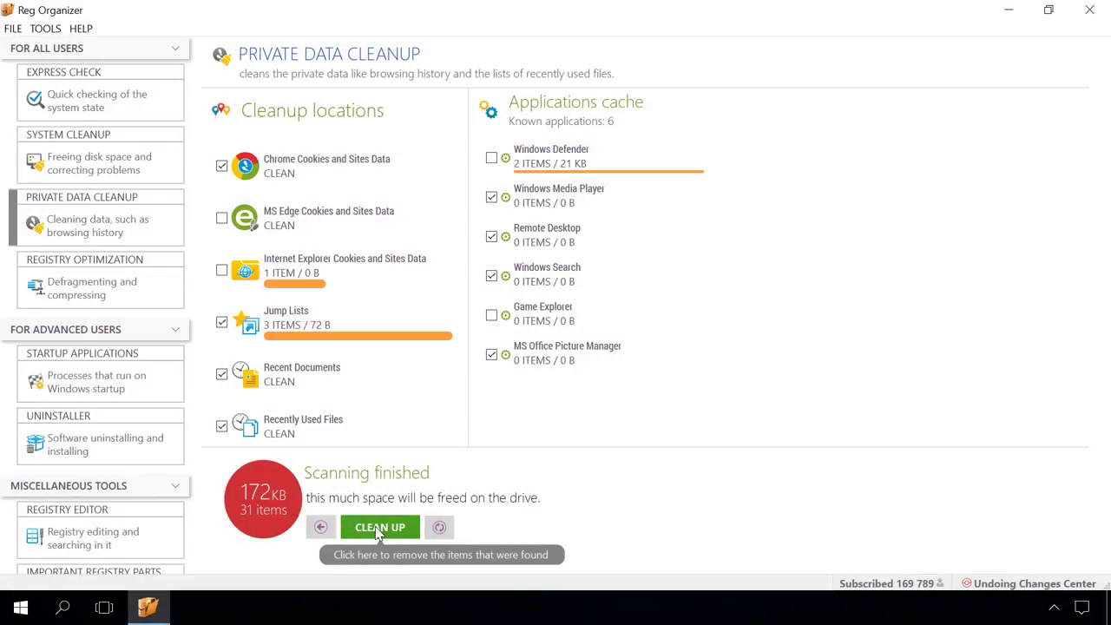
left_click(379, 528)
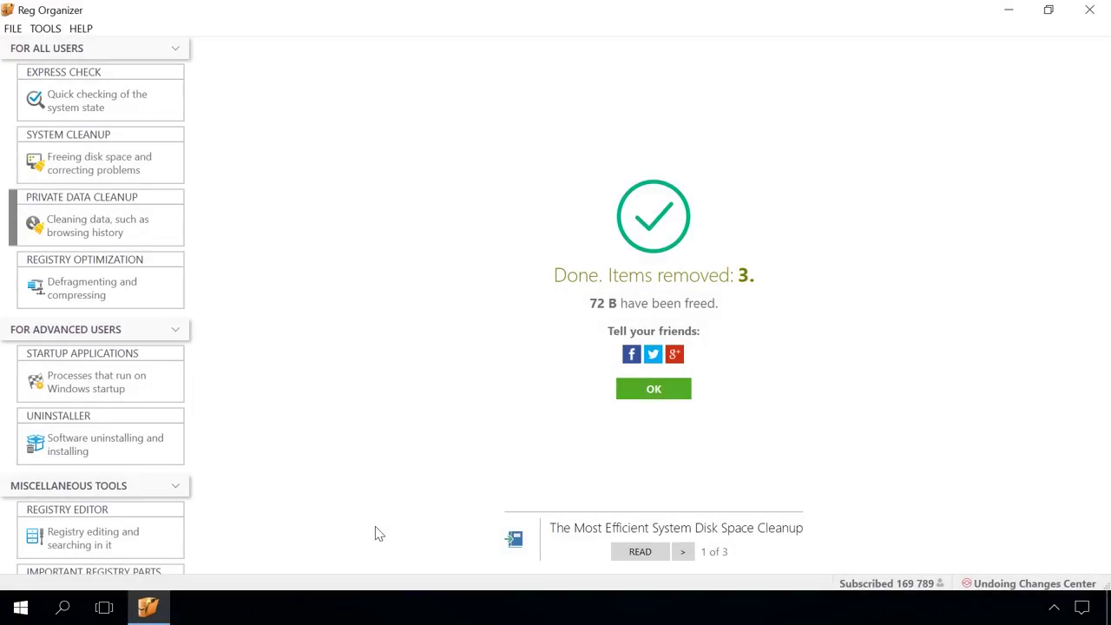
Dismiss the private data summary and run Registry Optimization.
left_click(661, 396)
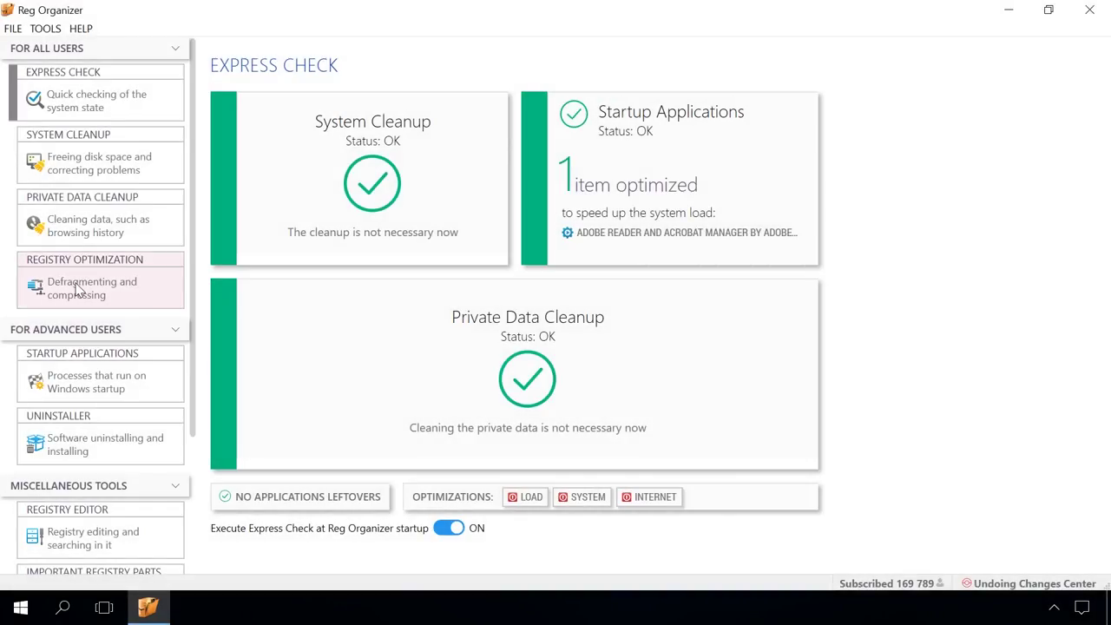
left_click(76, 290)
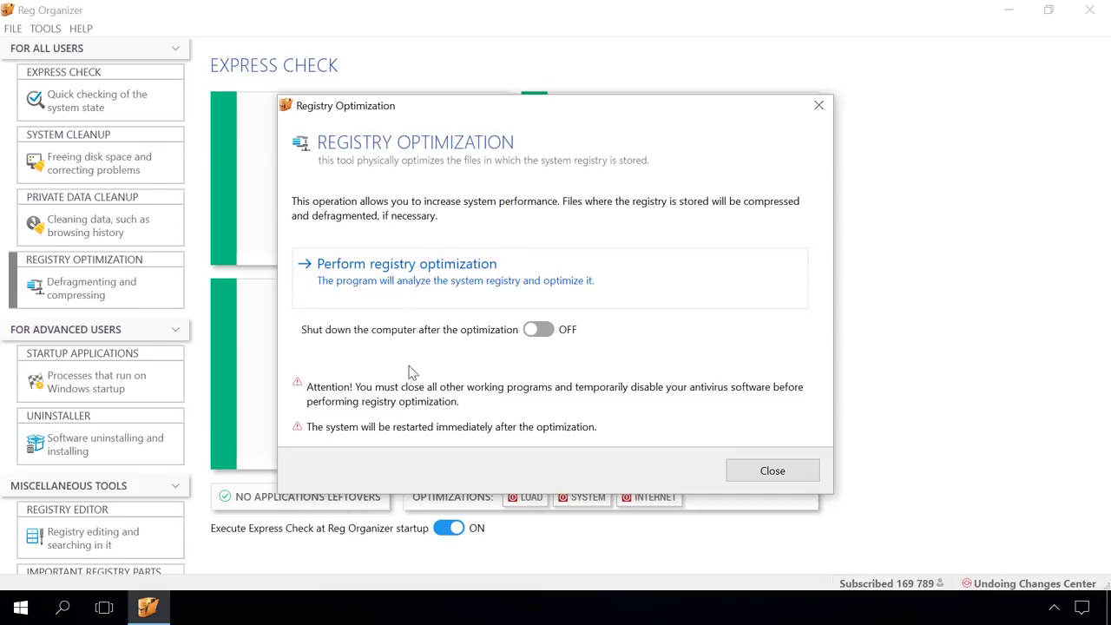
left_click(391, 281)
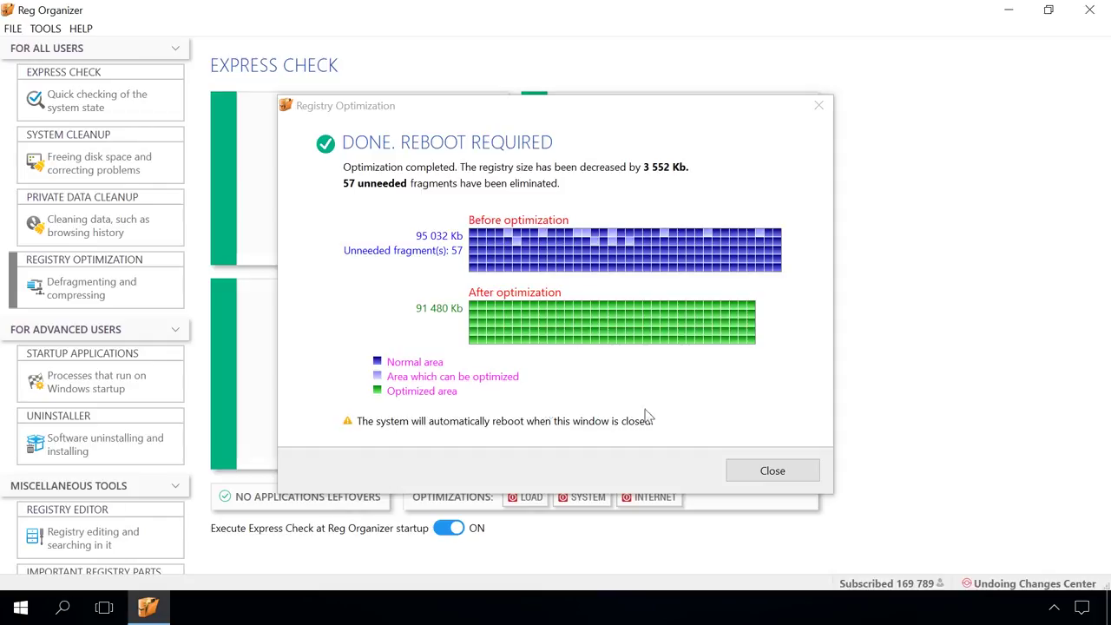
Close the optimization results and confirm restarting Windows.
left_click(755, 472)
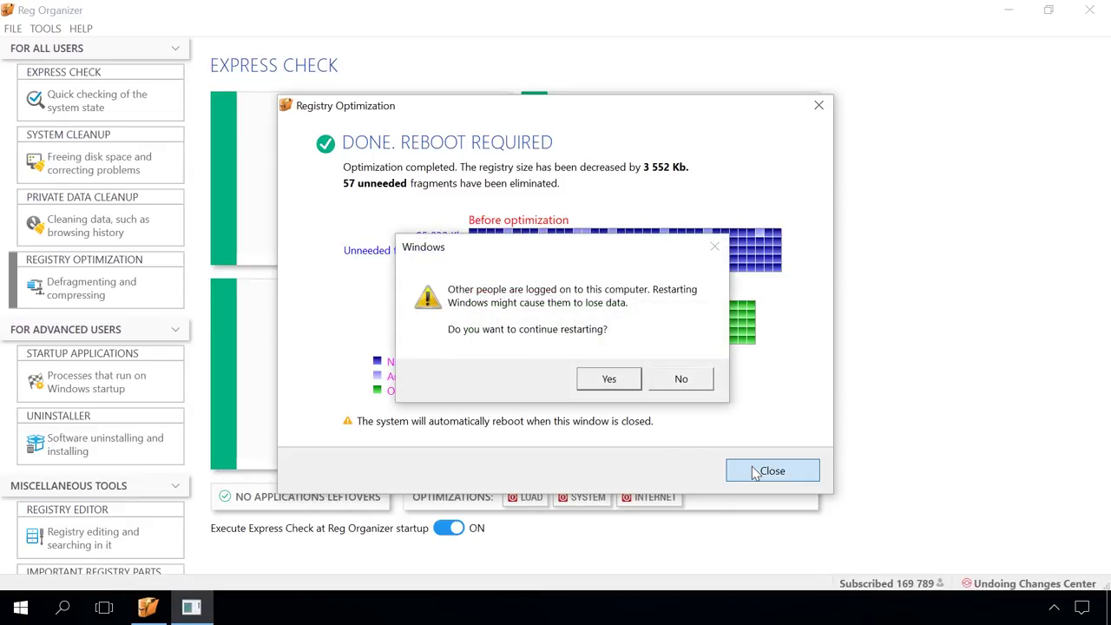
left_click(608, 379)
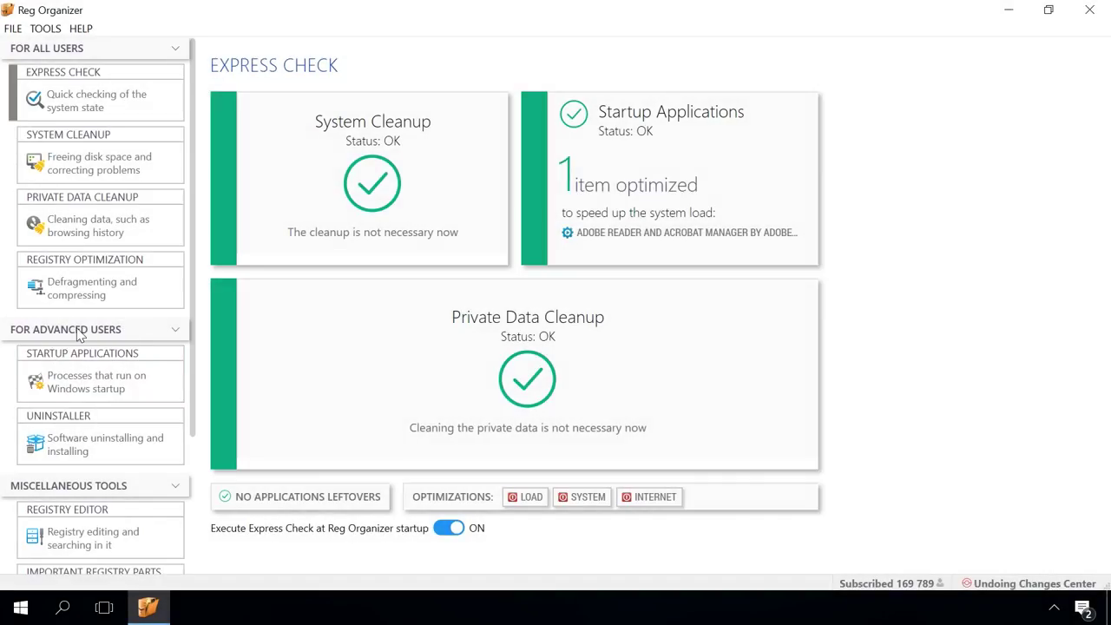
Inspect the delayed Opera autoupdate startup entry without changing it, and close the banner.
left_click(83, 384)
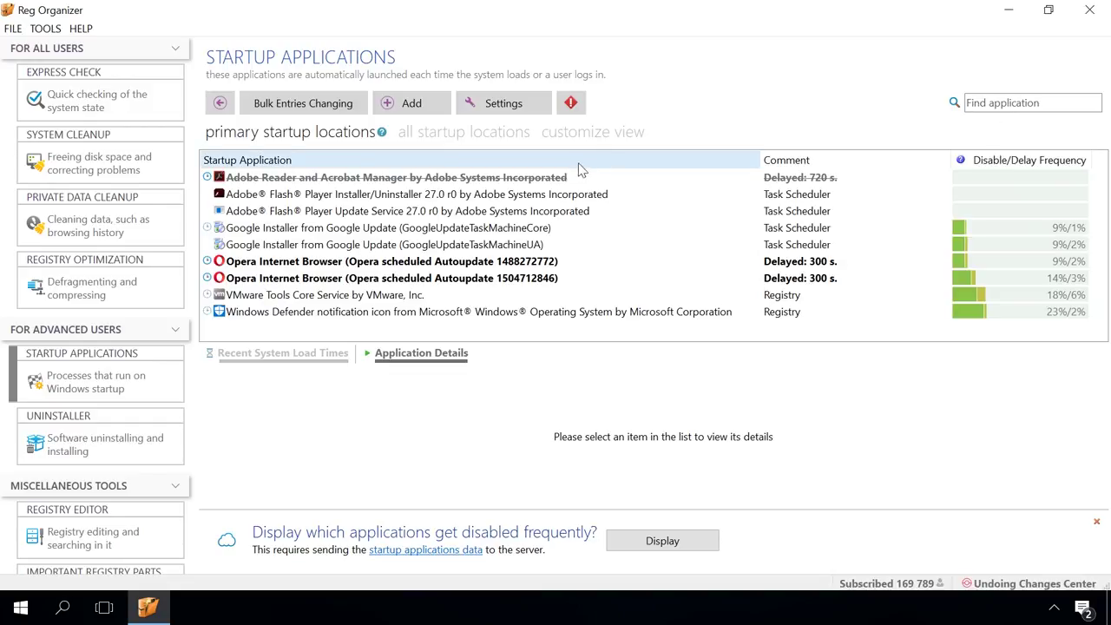
left_click(434, 269)
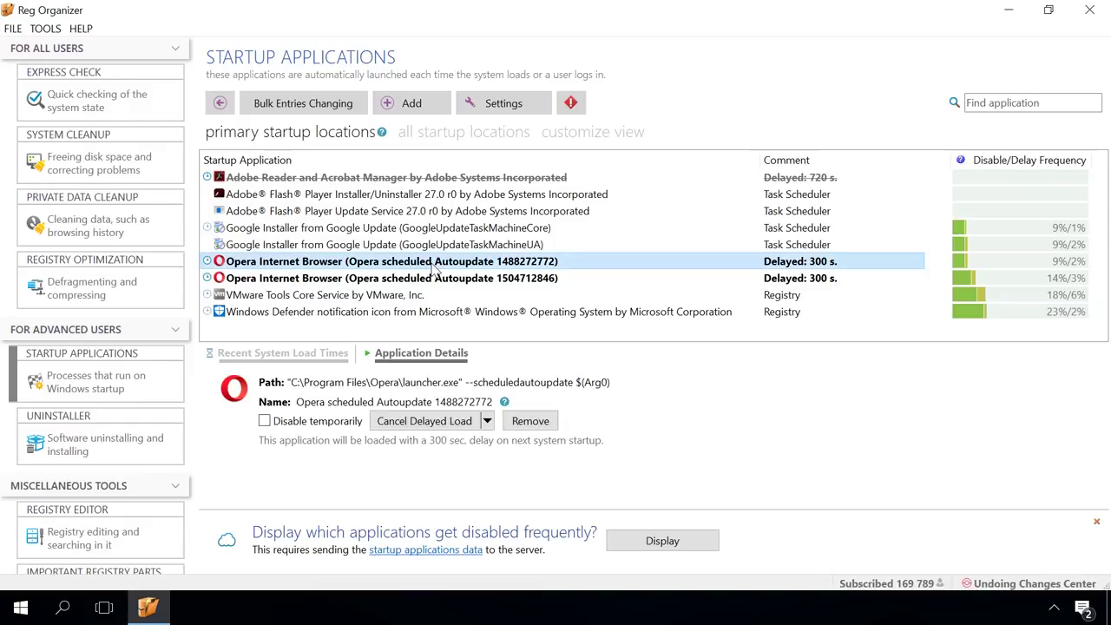
left_click(488, 422)
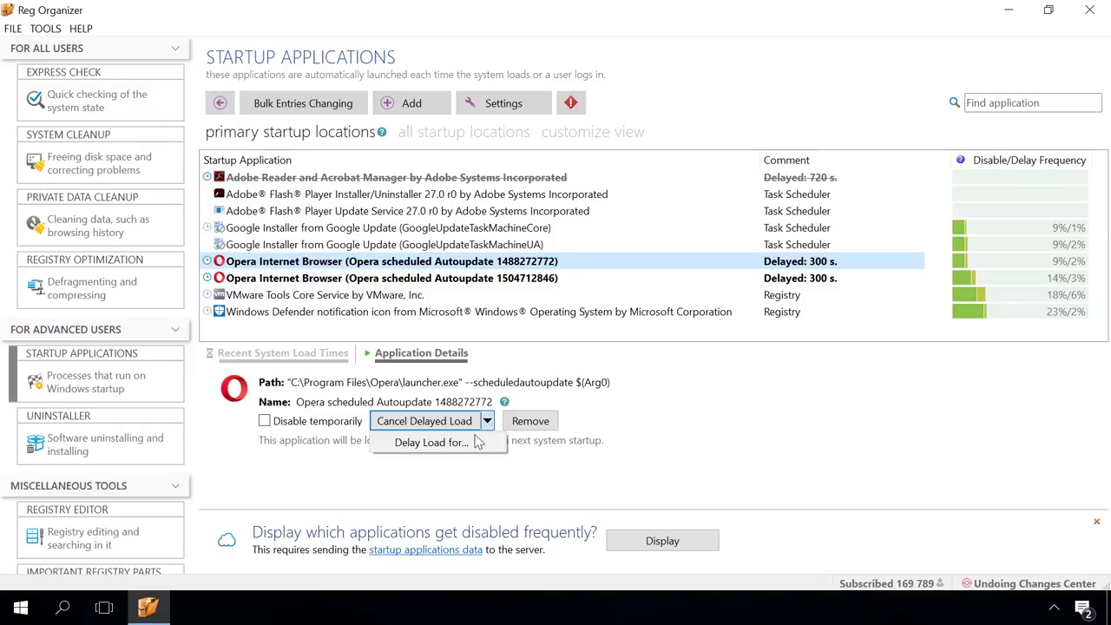
left_click(321, 469)
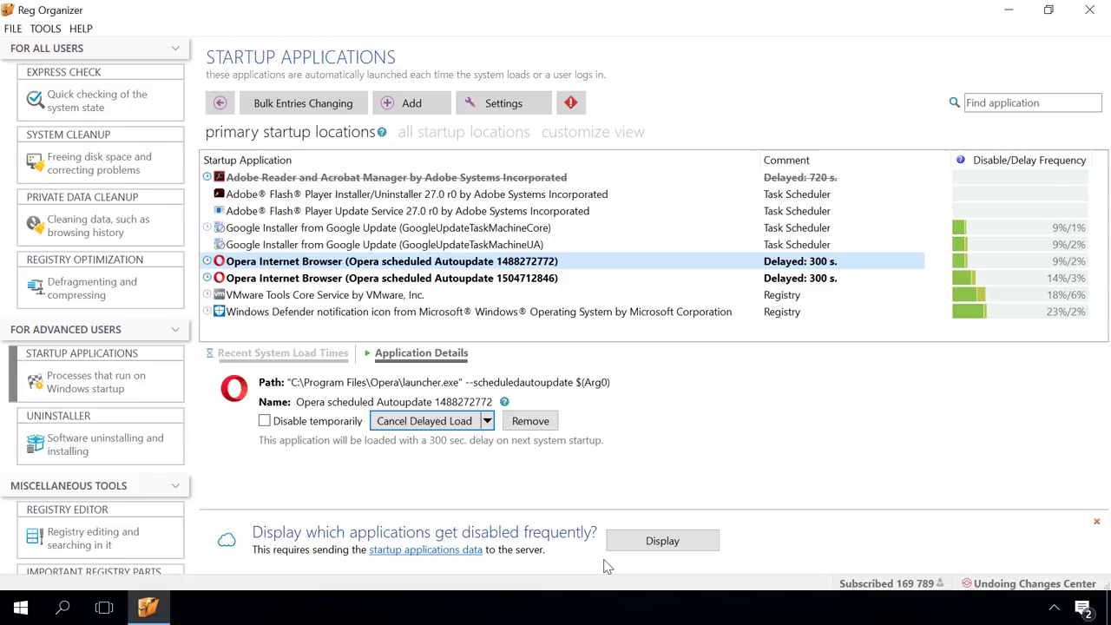
left_click(658, 541)
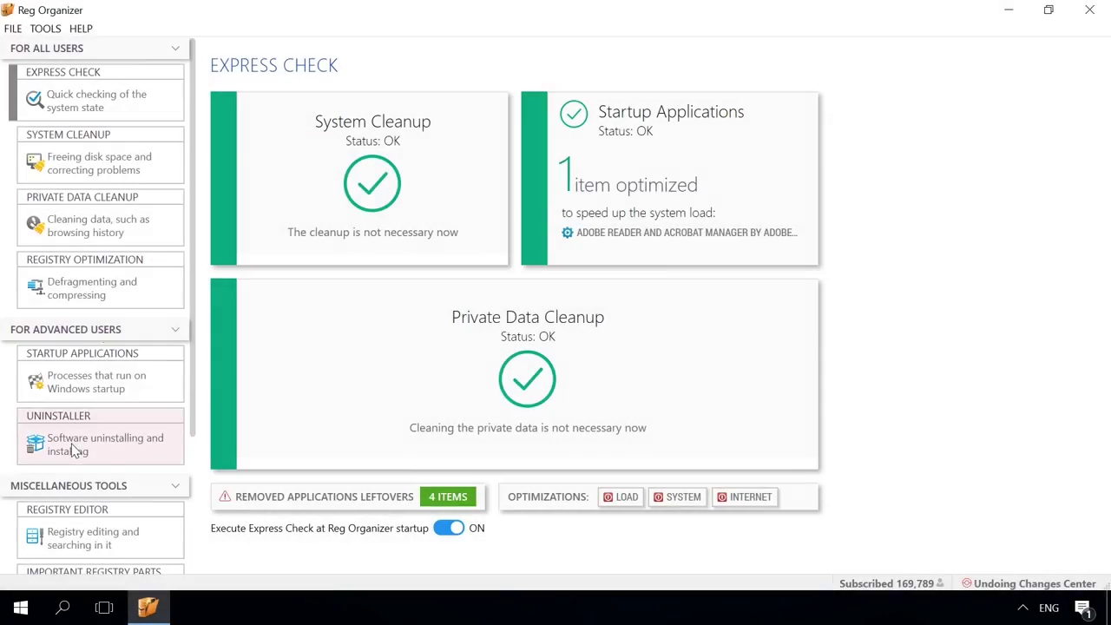
Scan for removed applications' leftovers and review the SAMSUNG USB Driver's leftover registry keys.
left_click(93, 439)
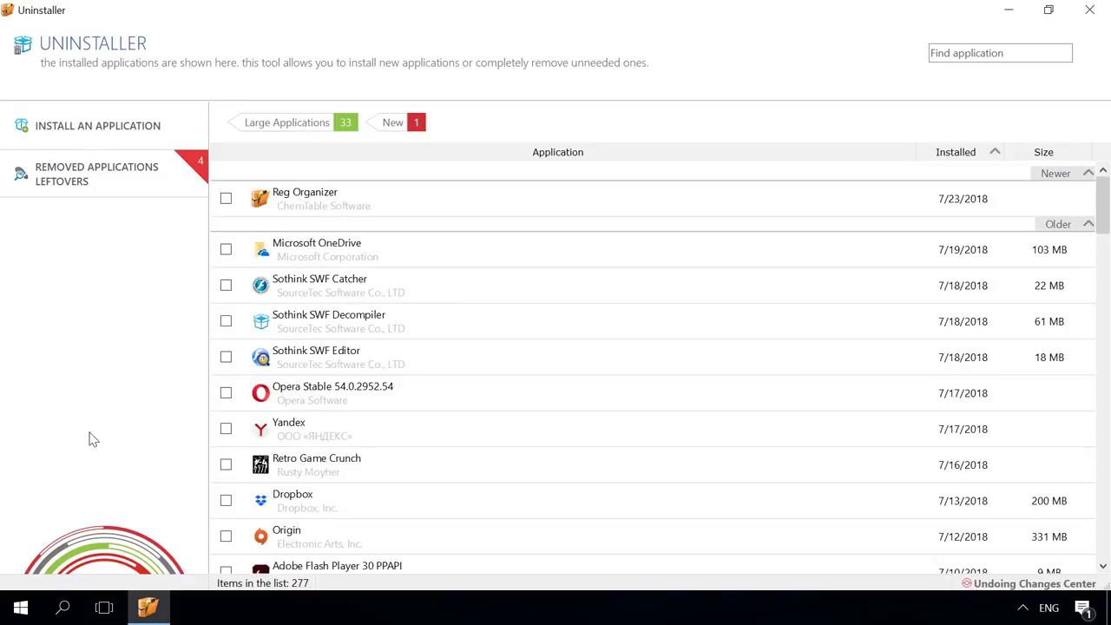
left_click(116, 176)
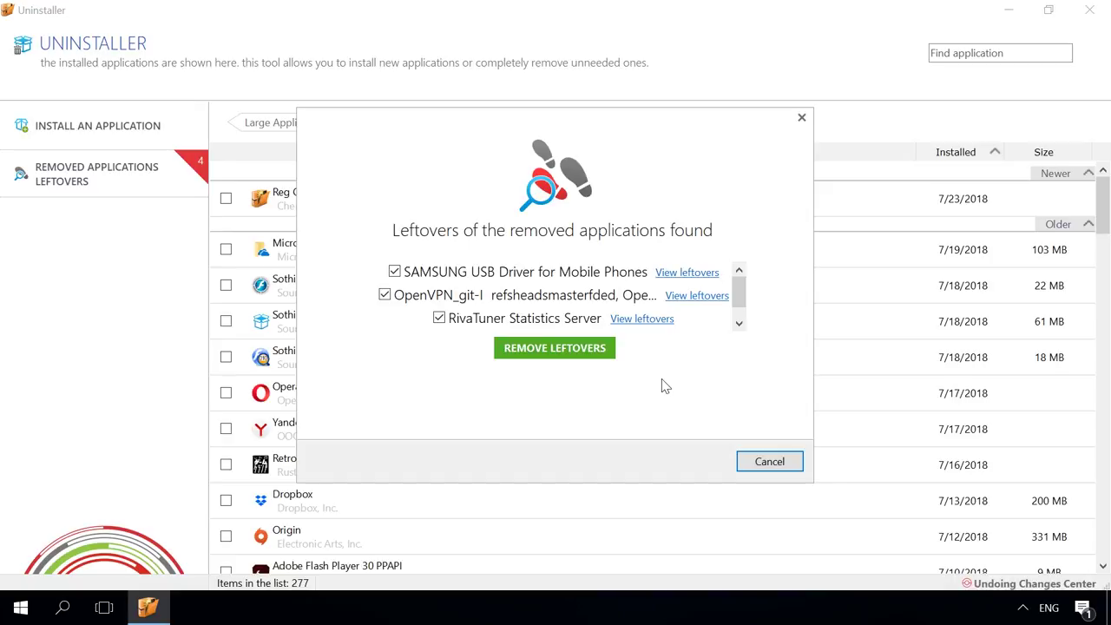
left_click(686, 274)
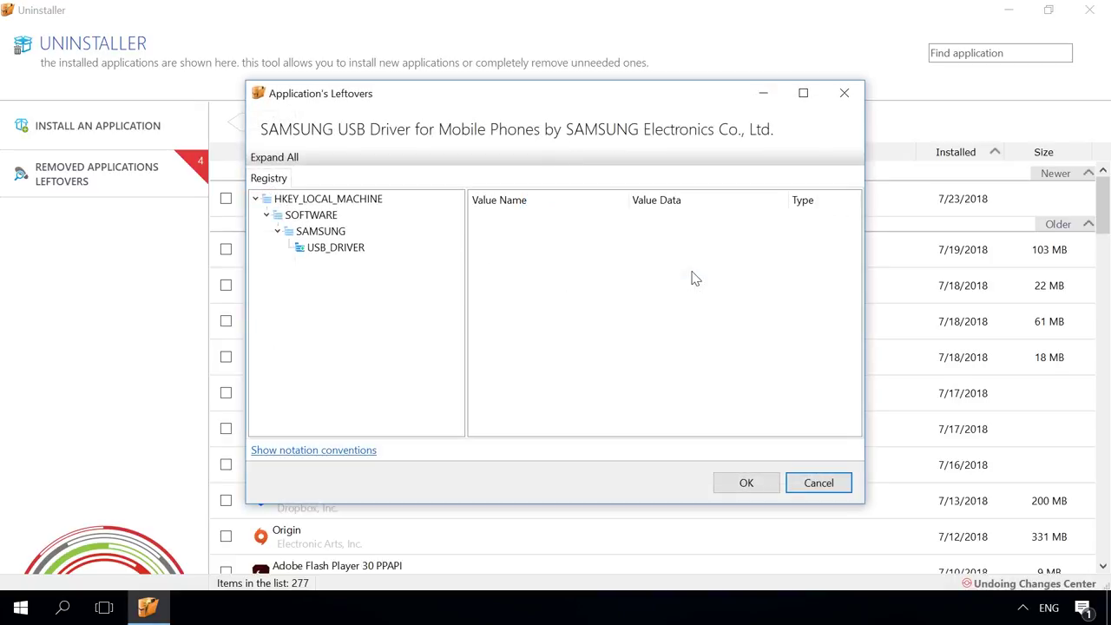
left_click(844, 93)
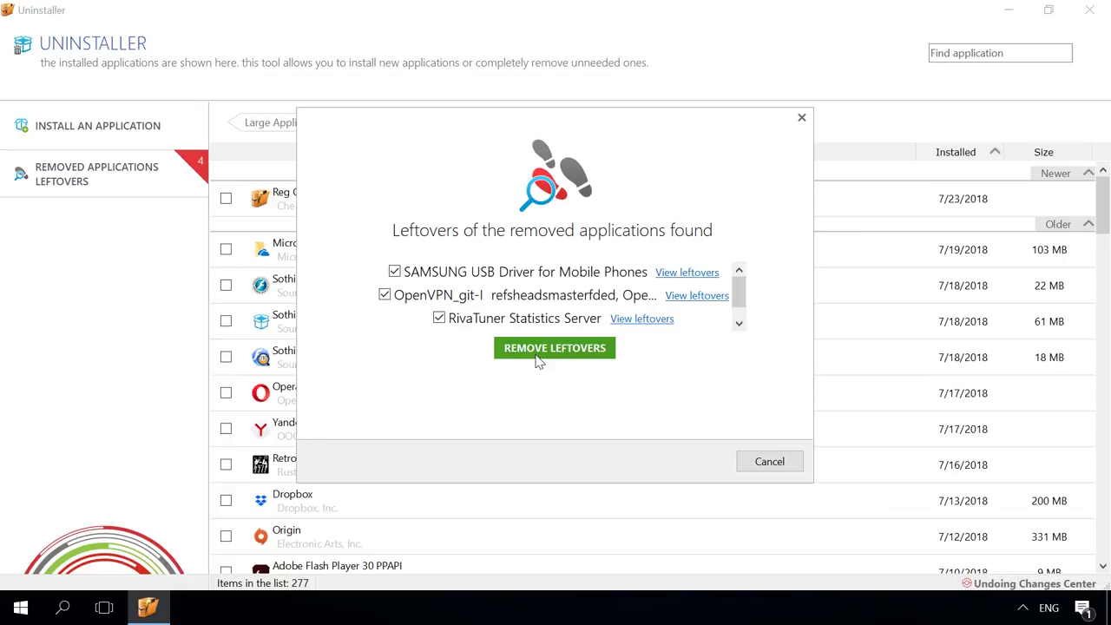
left_click(802, 120)
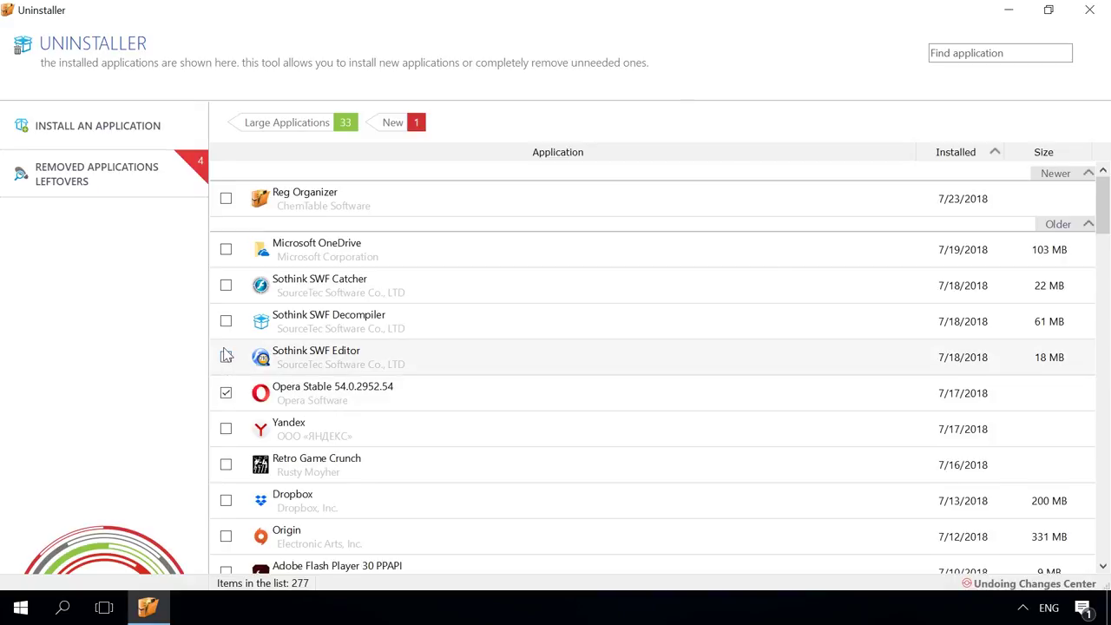
Tick Sothink SWF Editor and Sothink SWF Decompiler for uninstall, then start the install-with-tracing wizard.
left_click(226, 354)
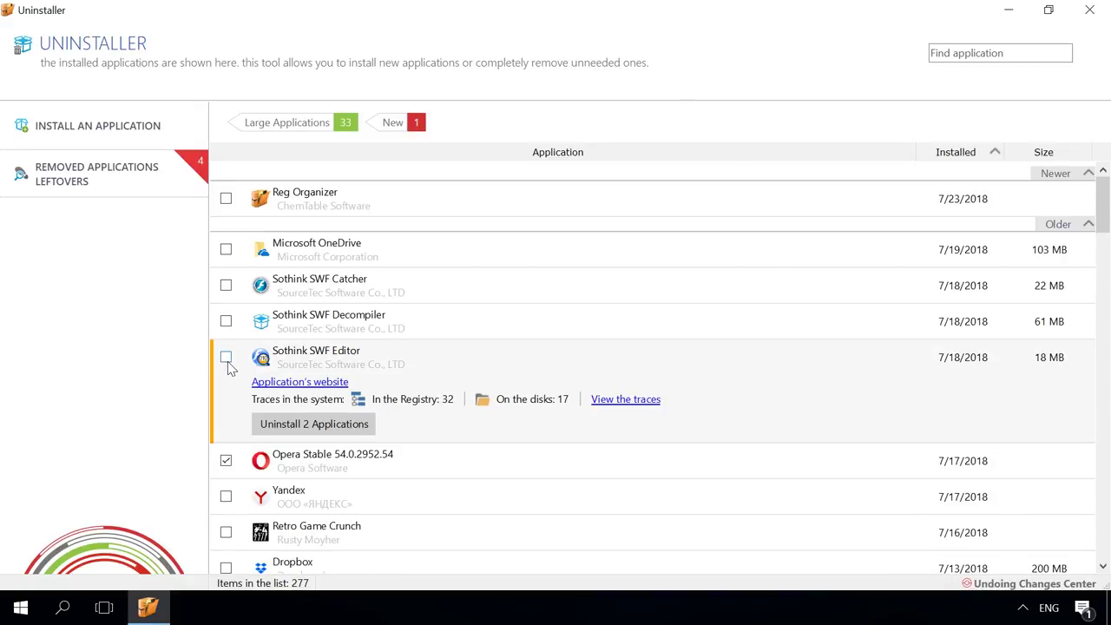
left_click(226, 322)
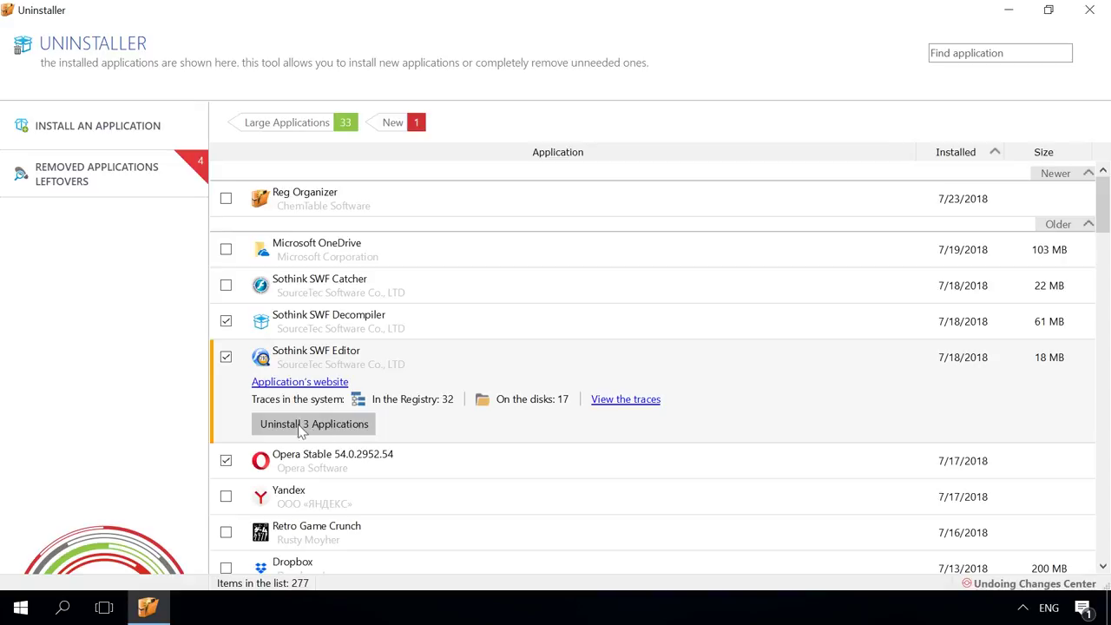
left_click(97, 127)
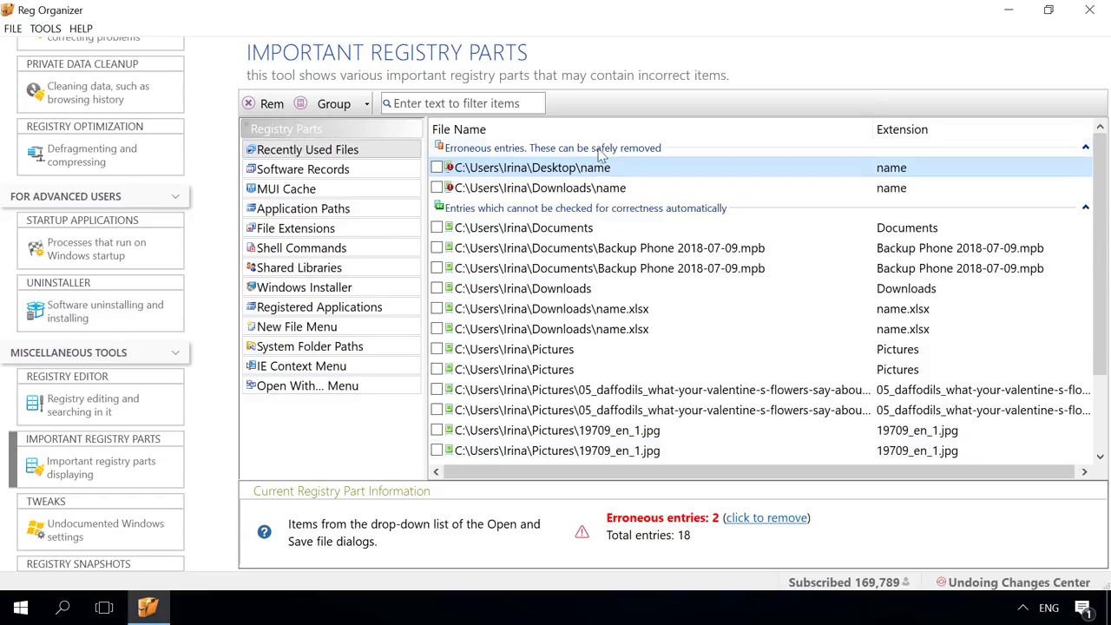
Remove the 2 erroneous Recently Used Files entries.
left_click(752, 519)
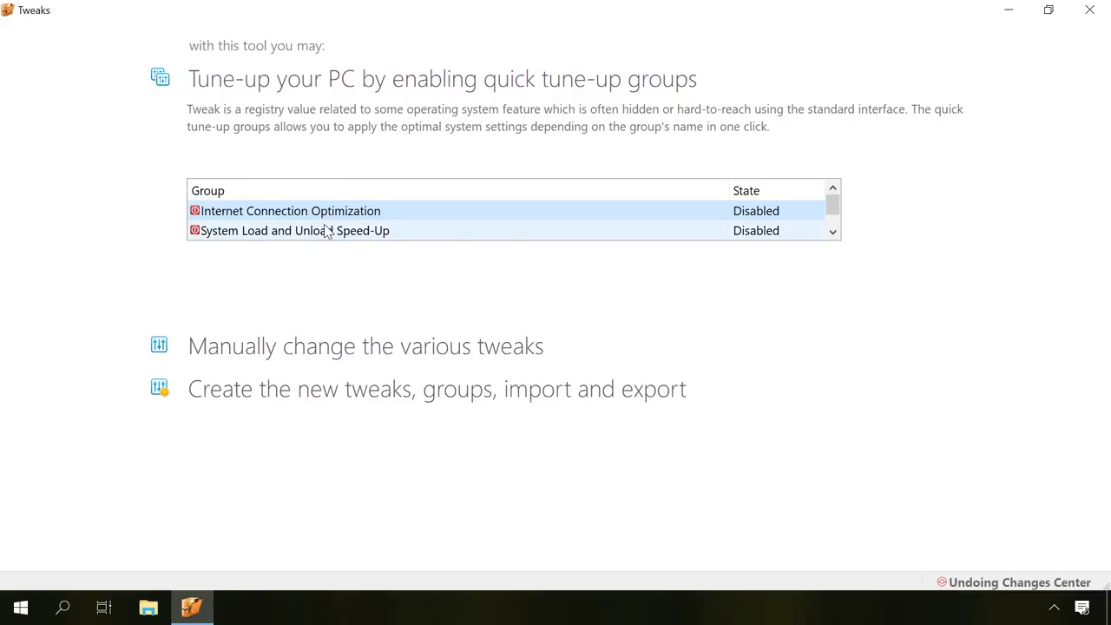
Scroll through the quick tune-up groups list, all showing Disabled.
scroll(325, 230, "down", 1)
scroll(326, 230, "up", 1)
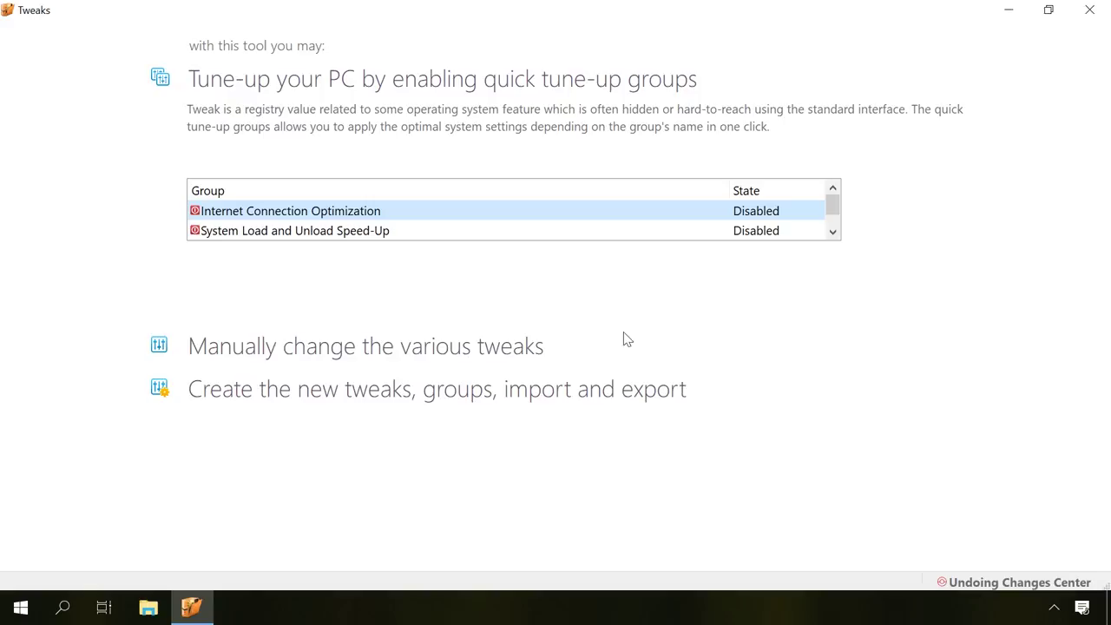
Browse individual tweaks, keep detailed startup and shutdown messages Off, and show tweak creation options.
left_click(419, 347)
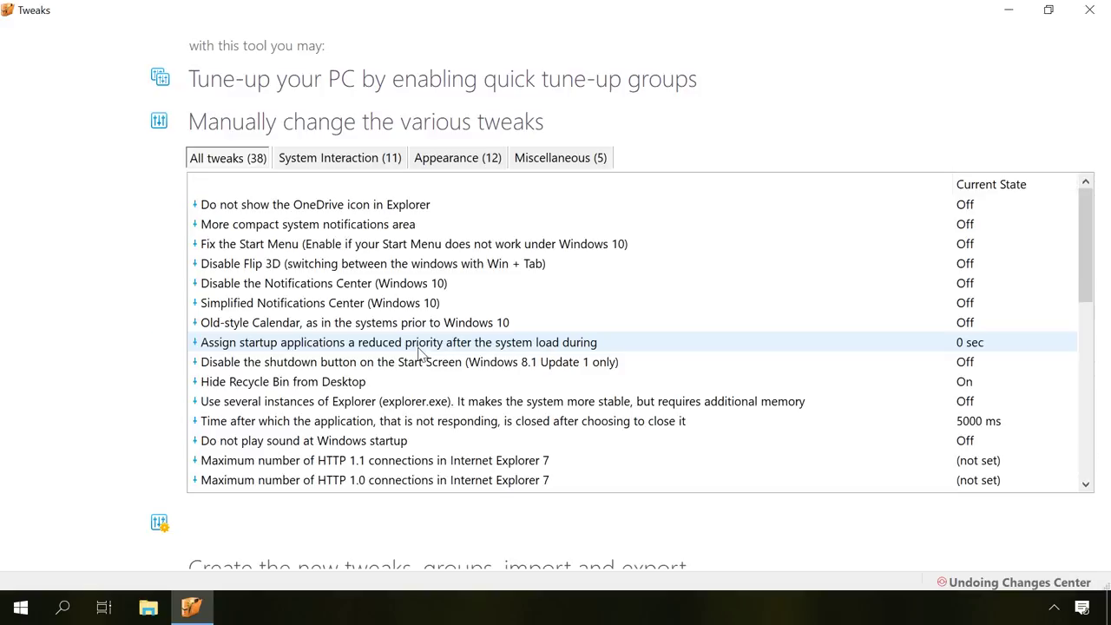
scroll(318, 330, "down", 8)
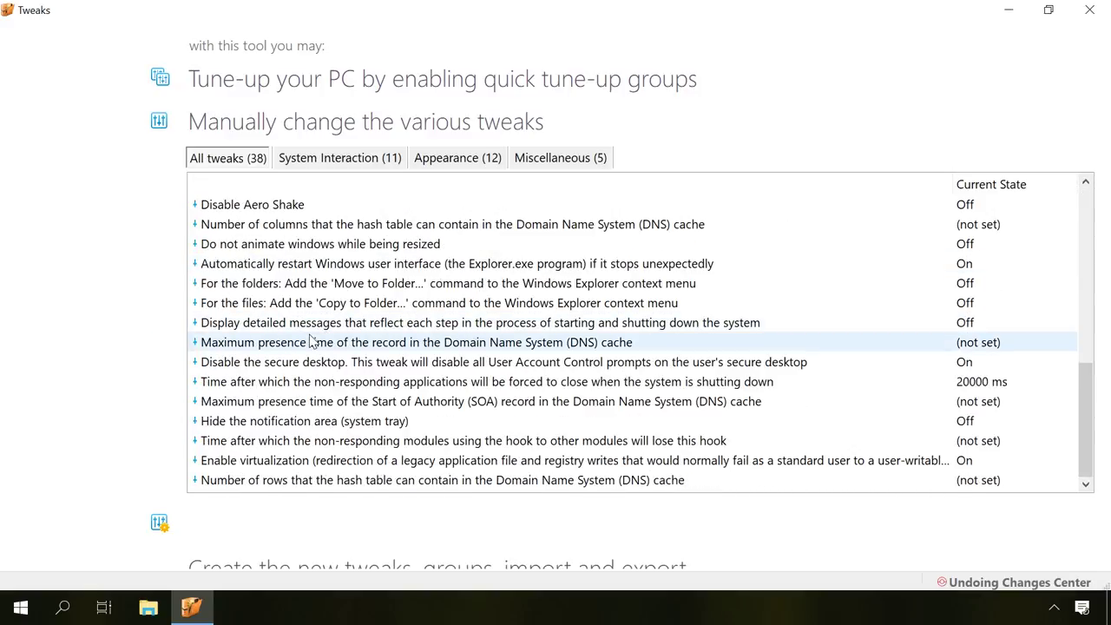
left_click(298, 324)
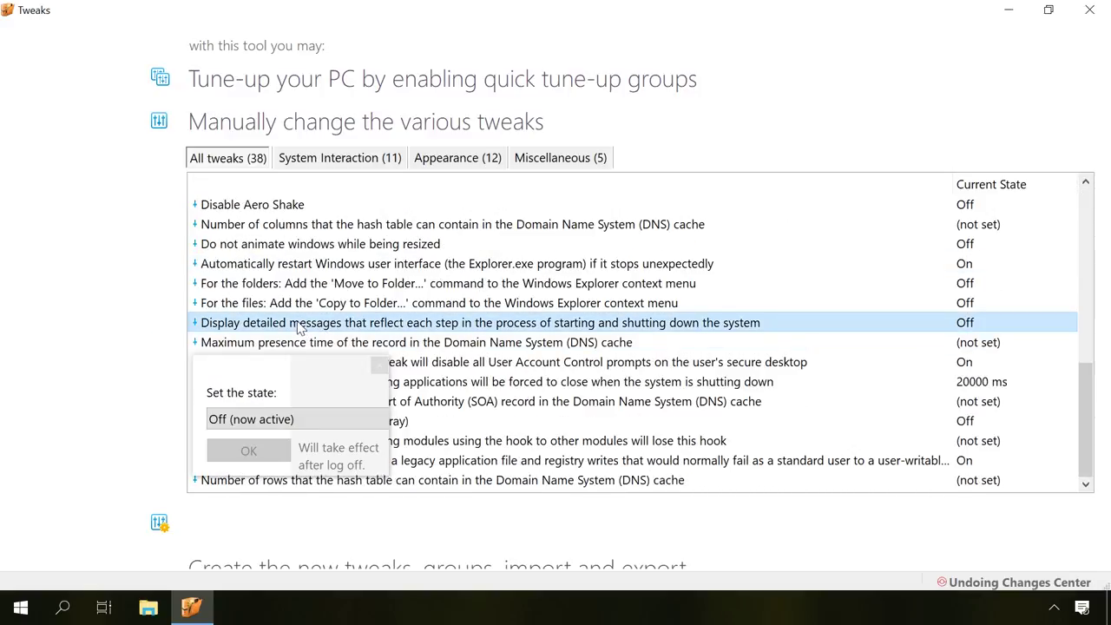
left_click(250, 420)
left_click(247, 423)
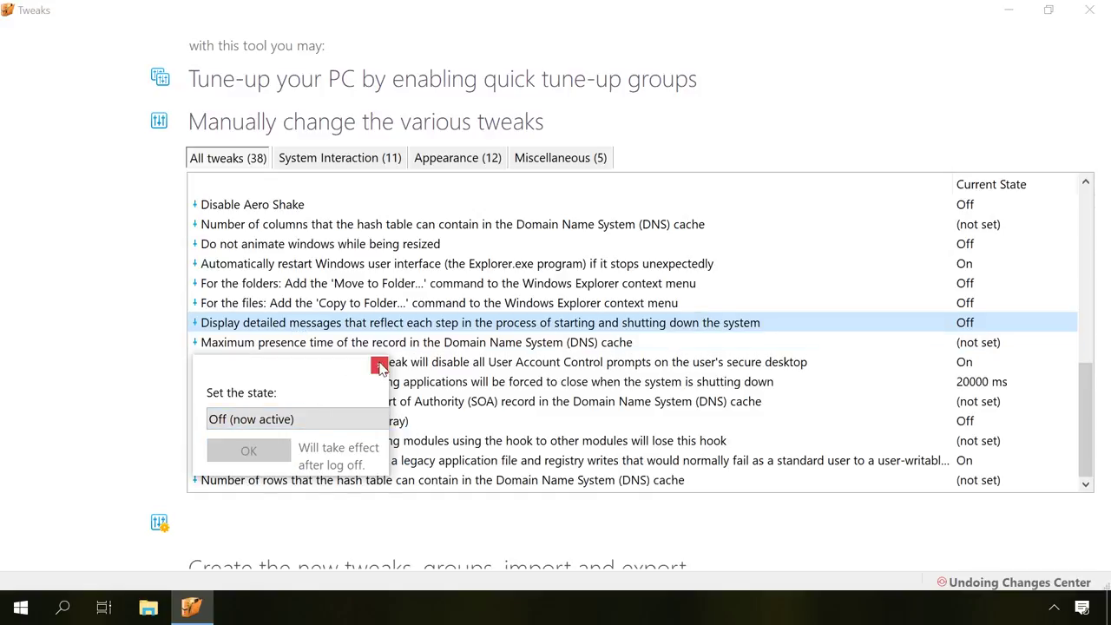
left_click(380, 365)
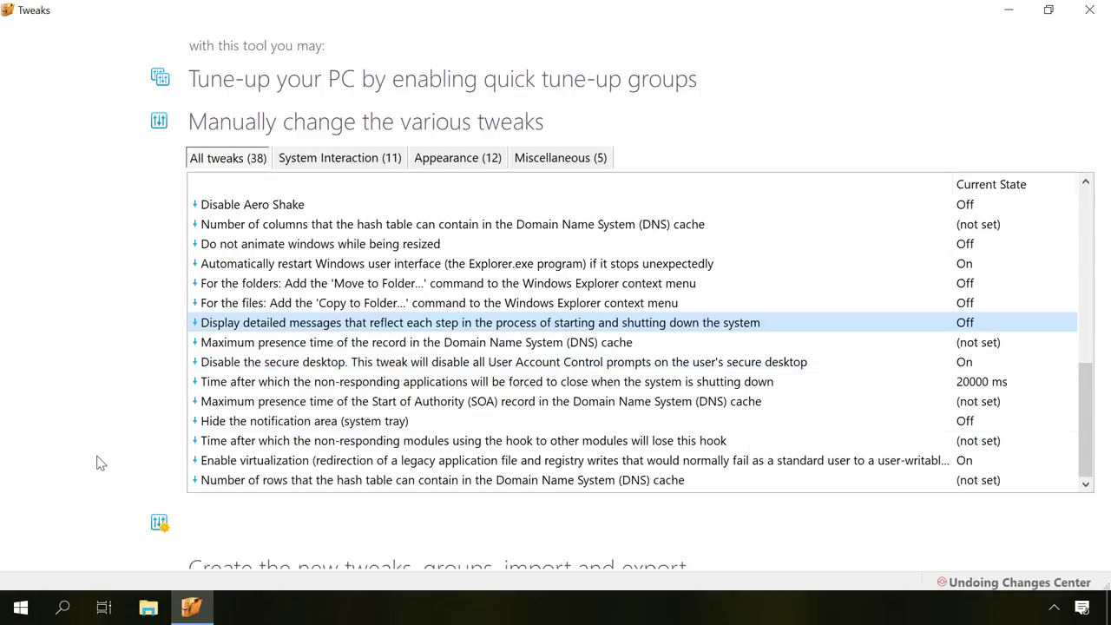
left_click(236, 562)
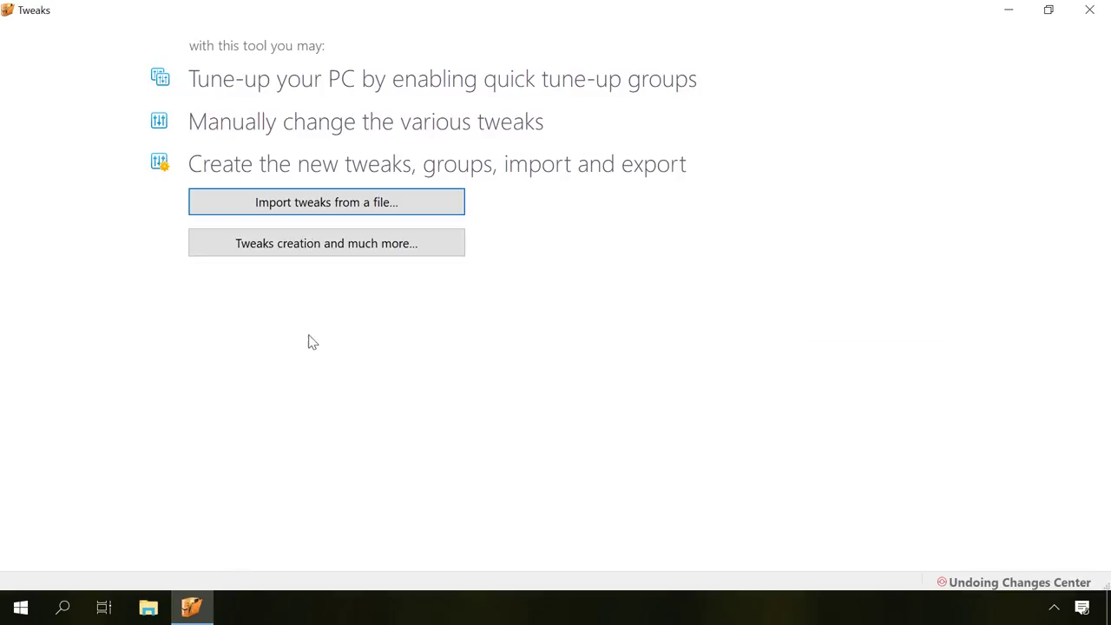
Look over the full tweak creation and management view, then close it.
left_click(326, 246)
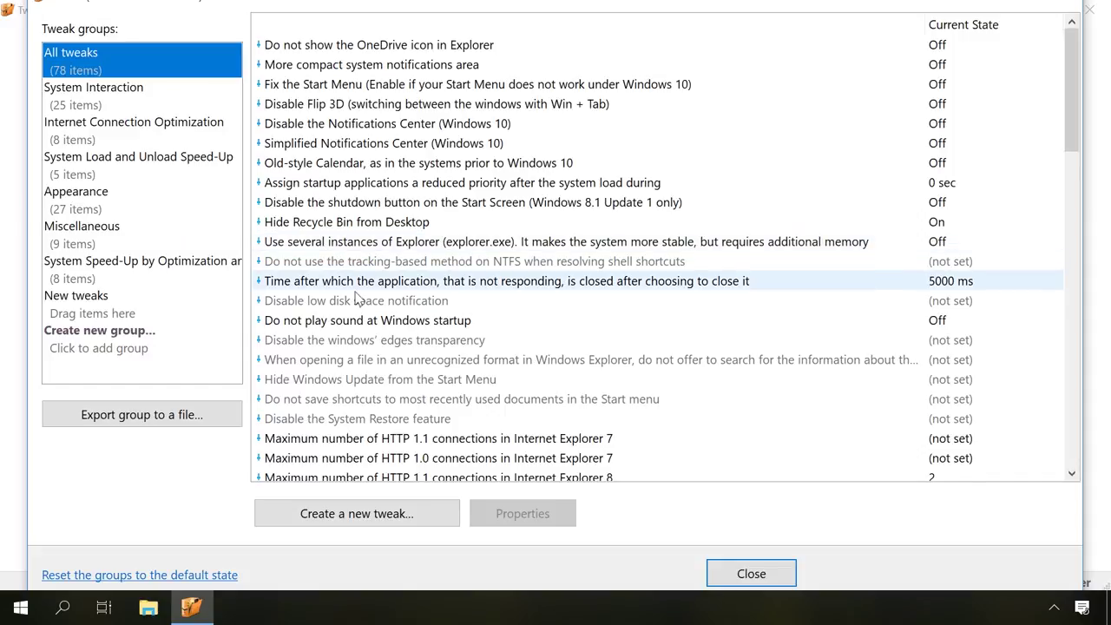
scroll(356, 300, "down", 5)
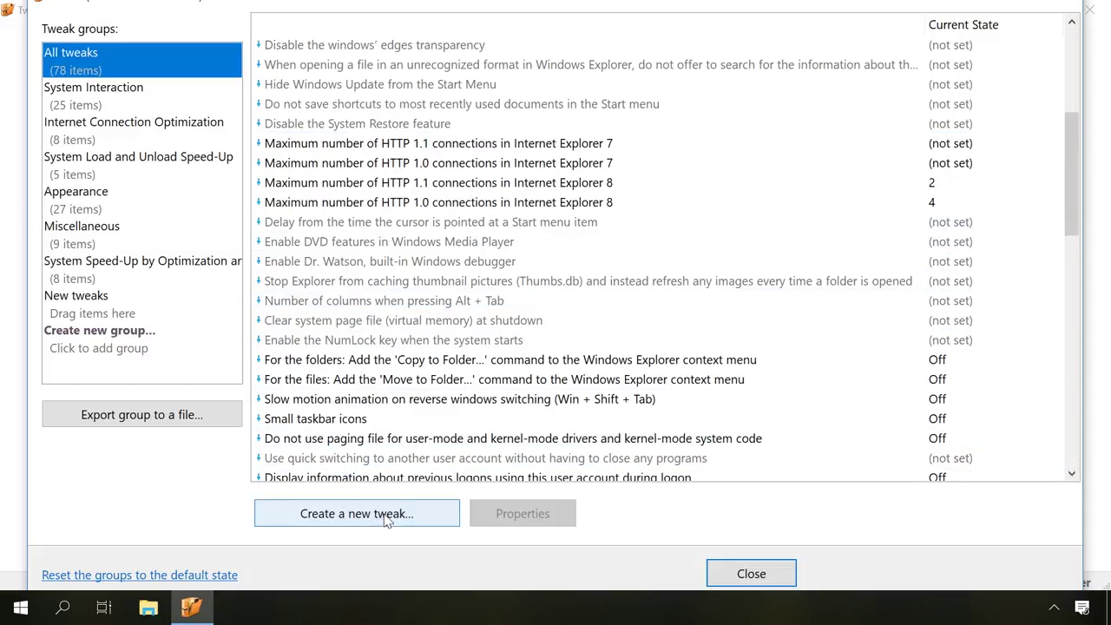
left_click(752, 575)
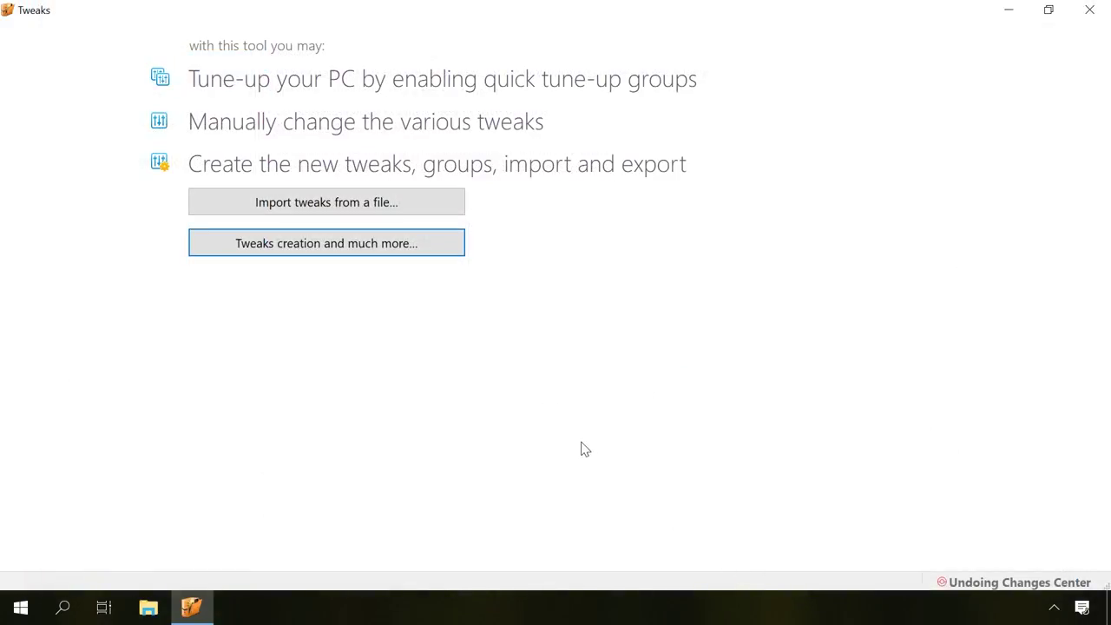
Enable the Internet Connection Optimization group, applying all 8 of its tweaks.
left_click(436, 78)
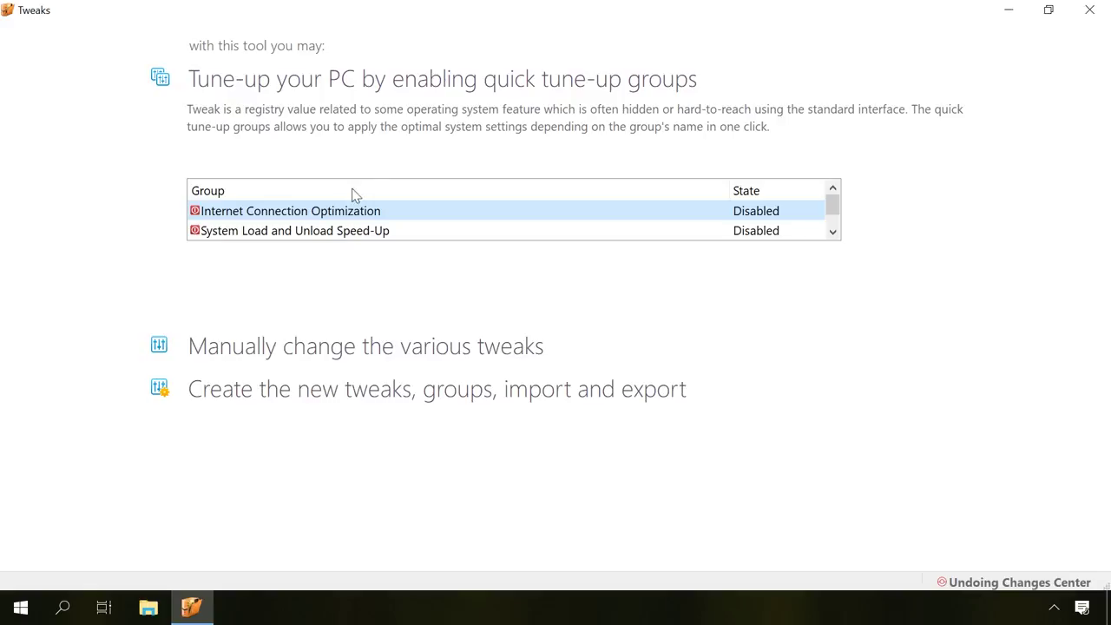
double_click(360, 216)
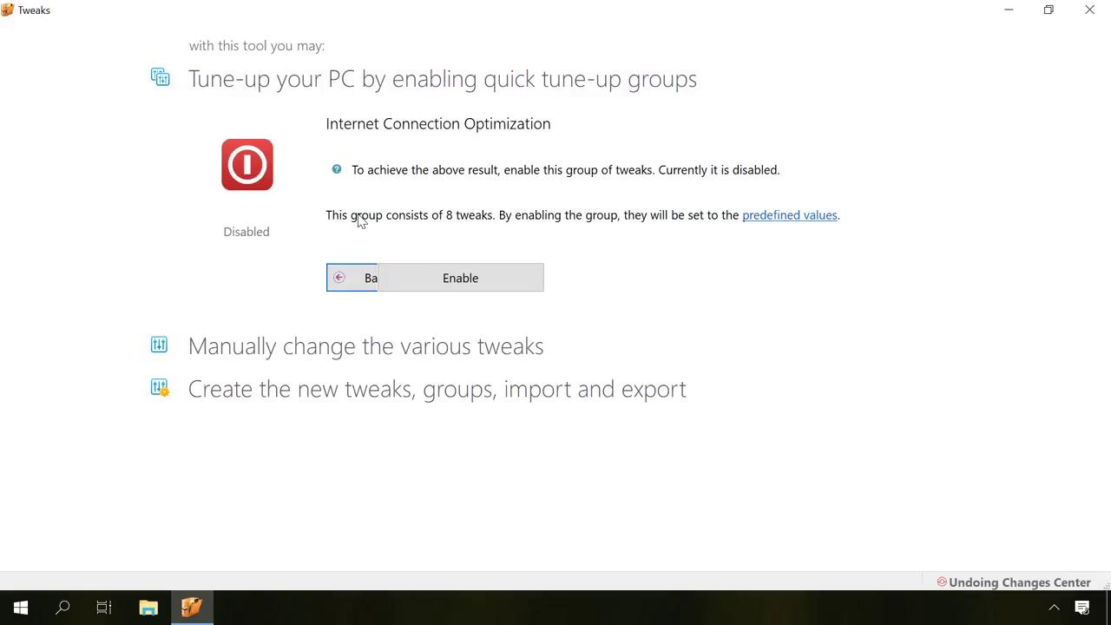
left_click(452, 288)
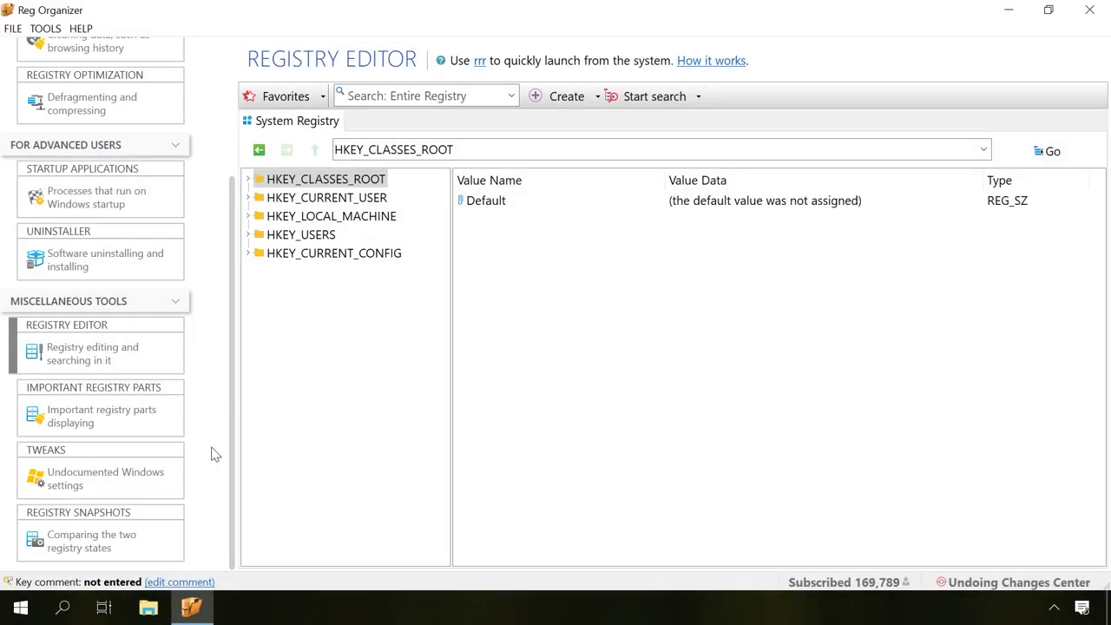
Create the snapshot 'Registry snapshot (7.23.2018)' and compare it with the current registry.
left_click(88, 535)
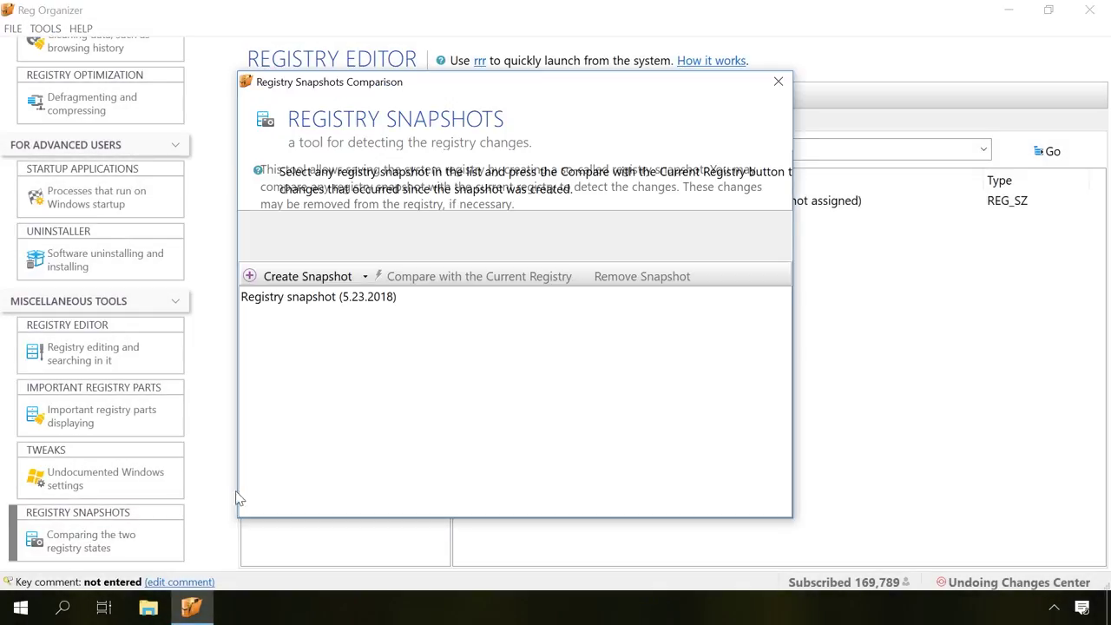
left_click(310, 277)
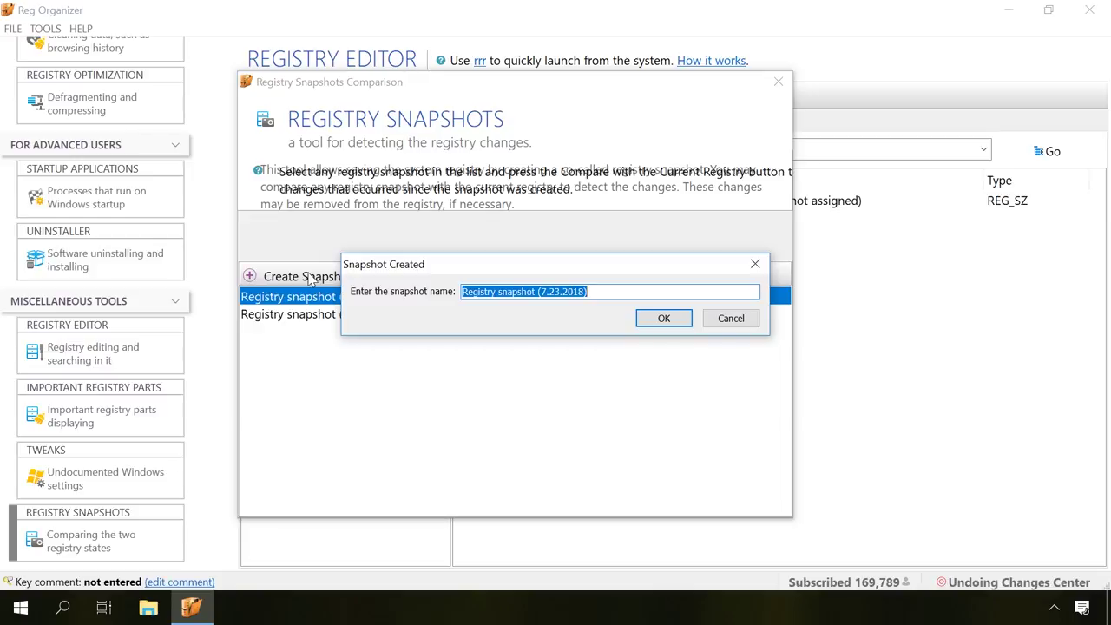
left_click(665, 318)
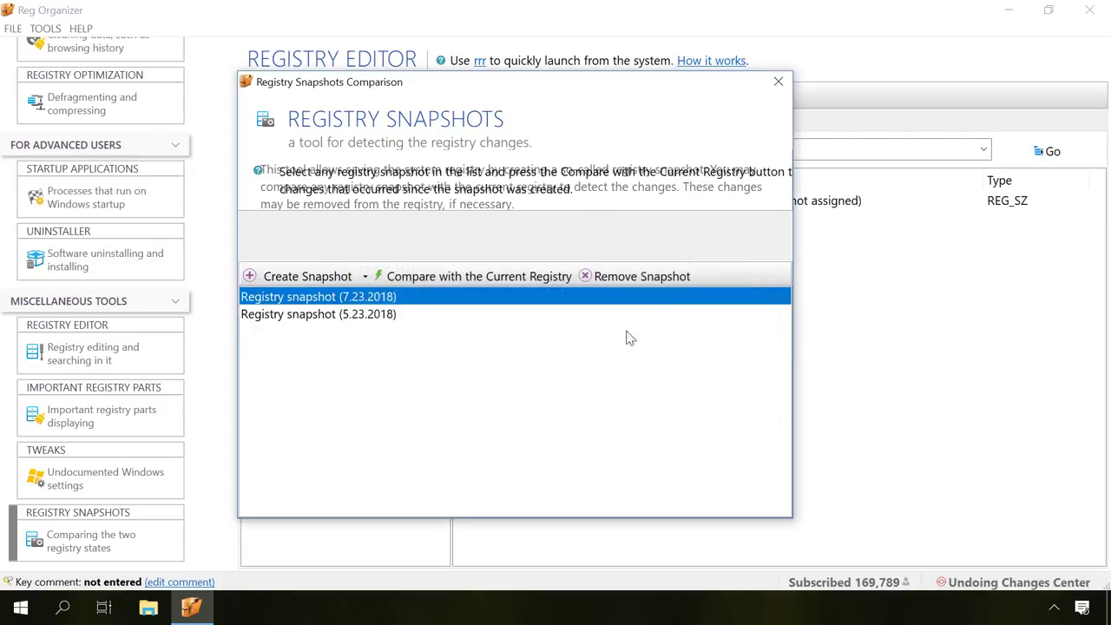
left_click(426, 278)
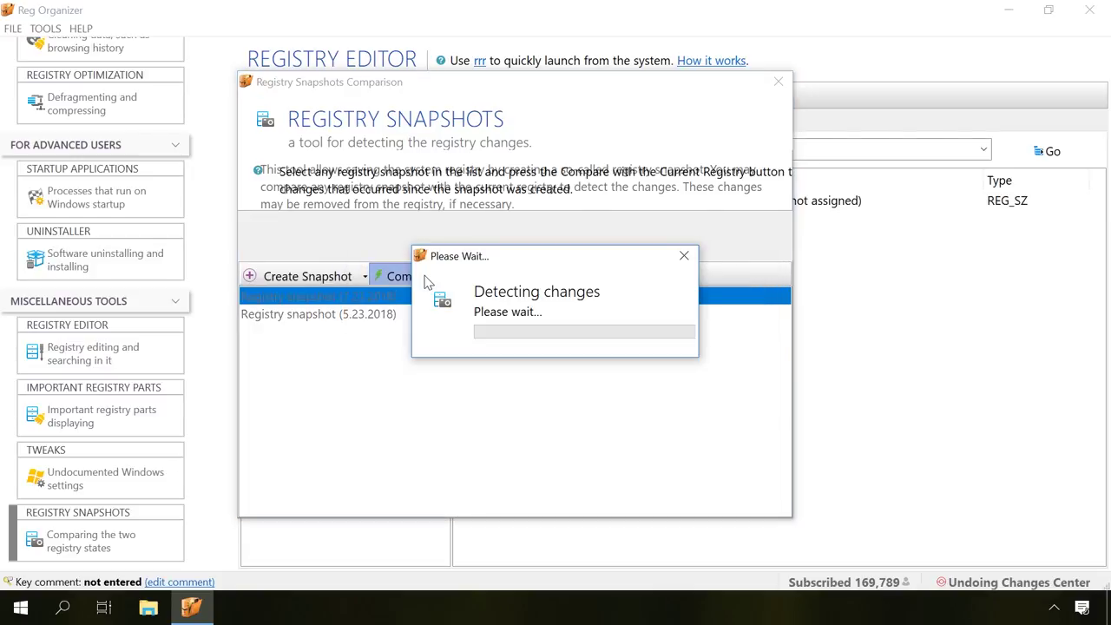